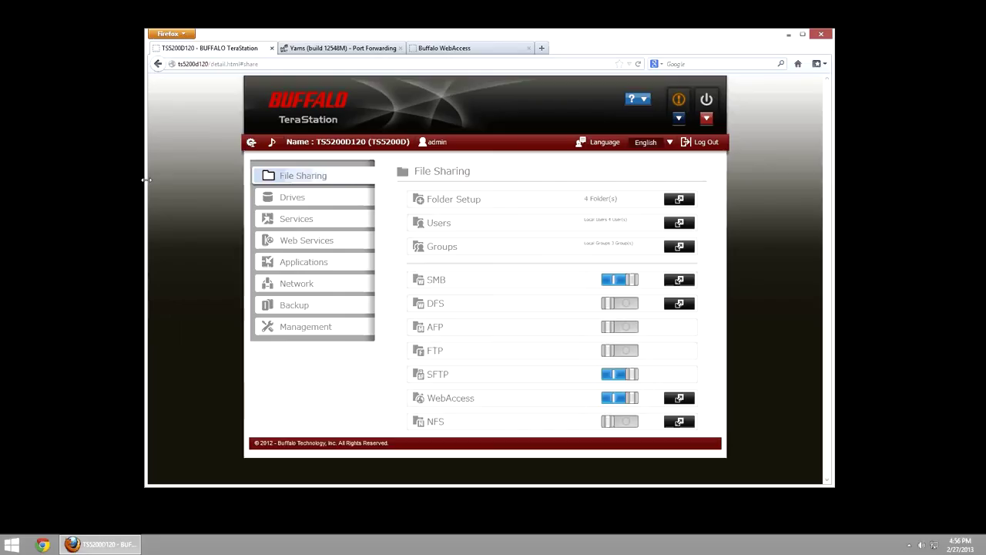
- Look over the local user accounts list and the user groups list, then close both
{"action": "left_click", "coordinate": [677, 225]}
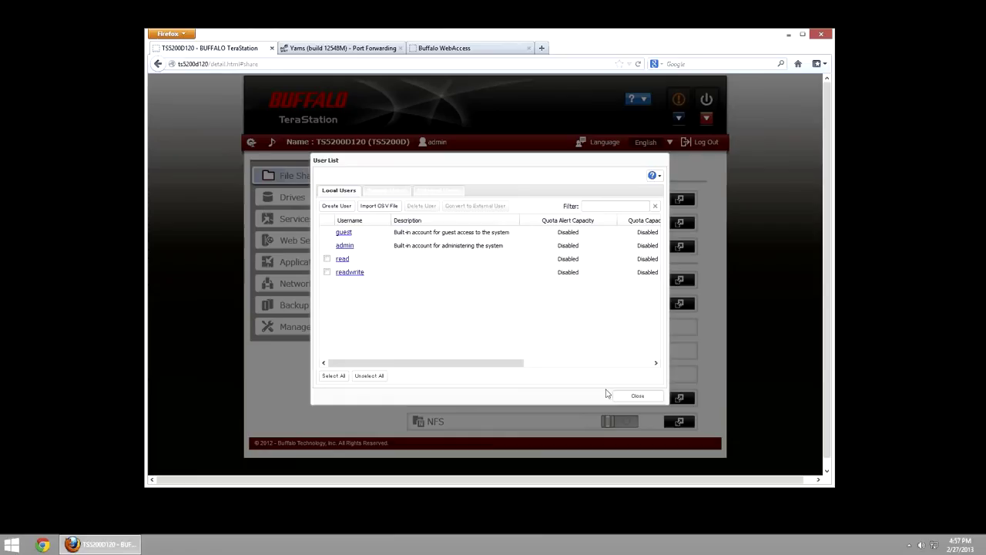
{"action": "left_click", "coordinate": [635, 397]}
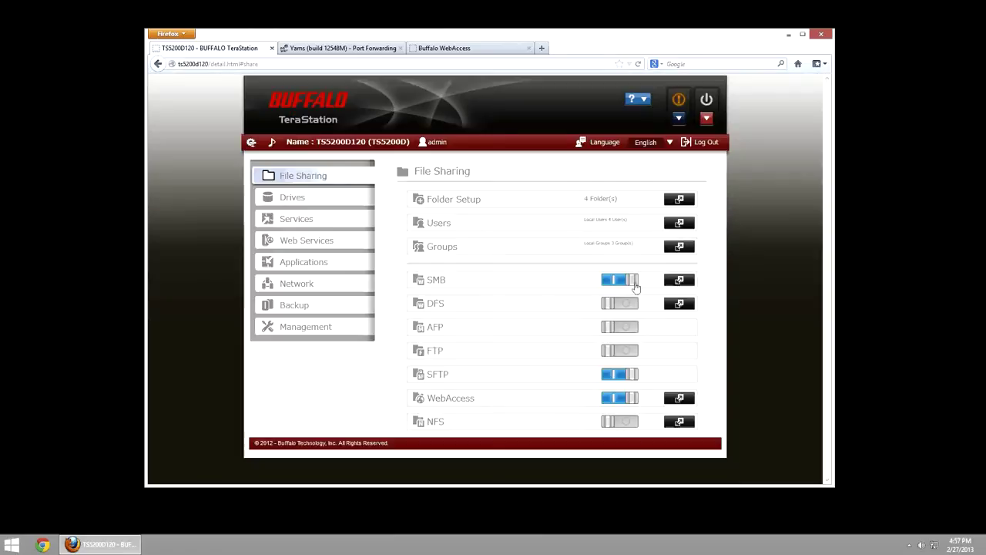
{"action": "left_click", "coordinate": [677, 250]}
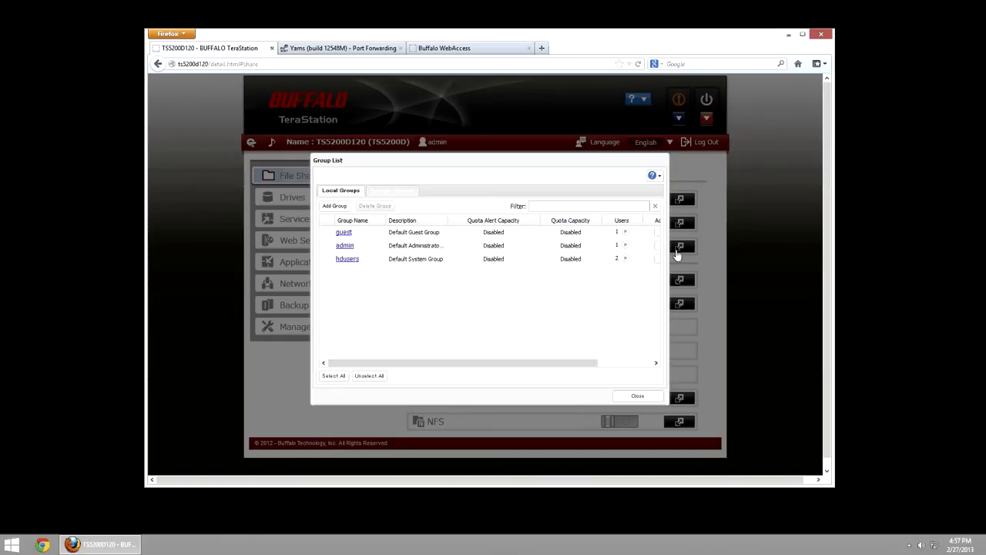
{"action": "left_click", "coordinate": [638, 397]}
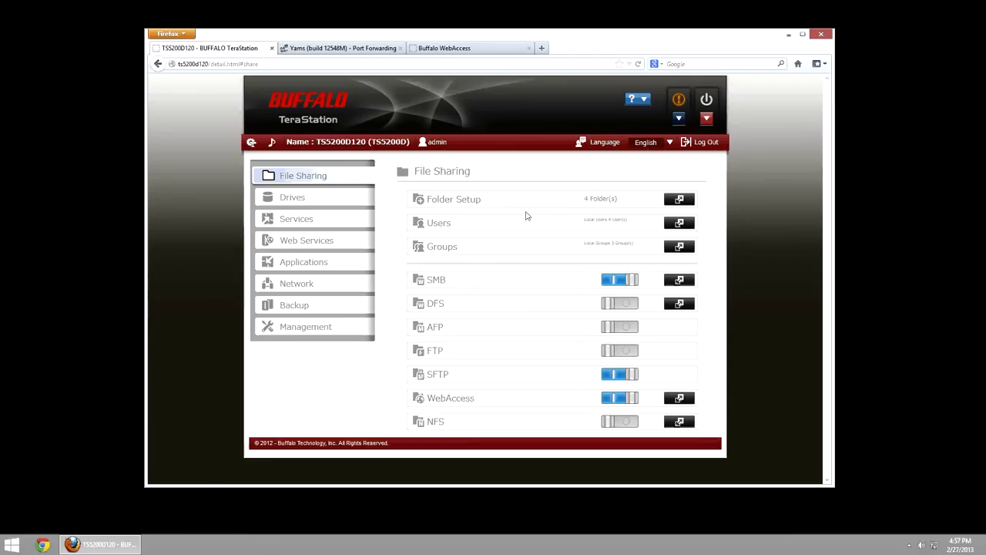
- Open the Share folder from the Shared Folder List and make its settings editable
{"action": "left_click", "coordinate": [673, 202]}
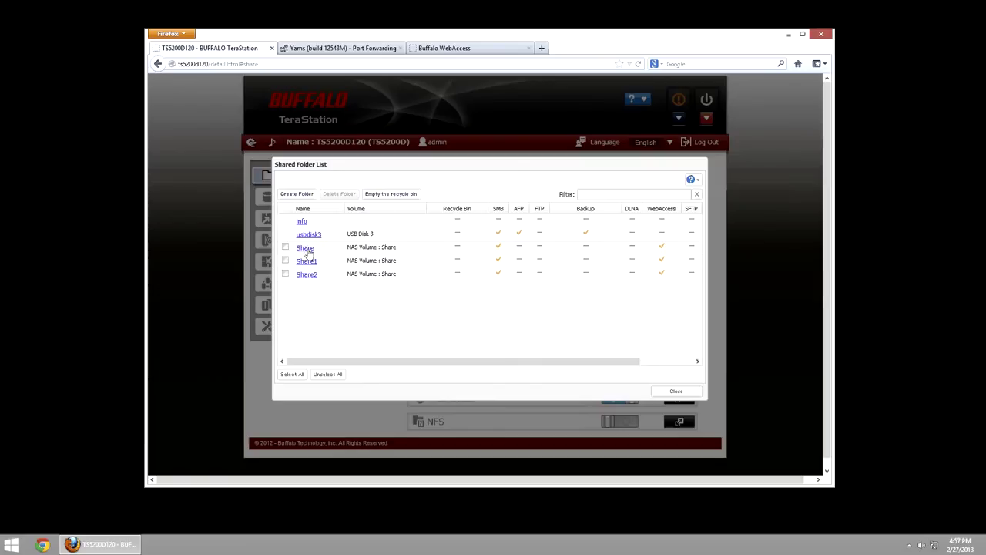
{"action": "left_click", "coordinate": [312, 247]}
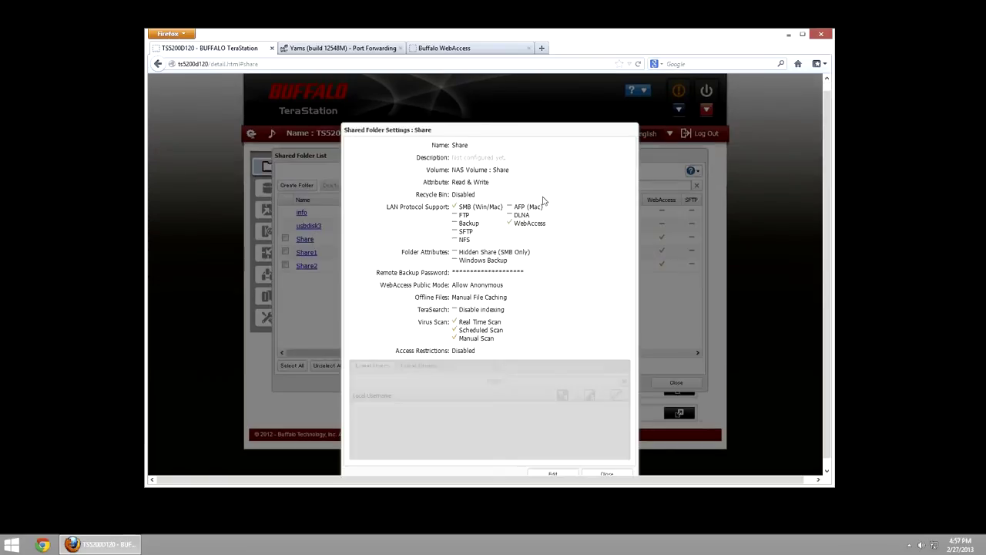
{"action": "left_click", "coordinate": [554, 474]}
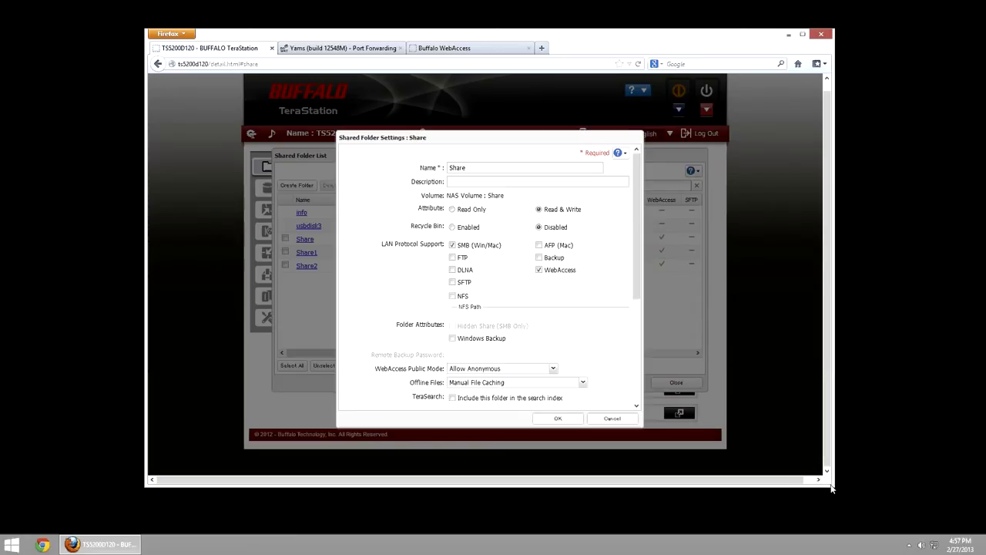
- Enlarge the Firefox window and show Share's WebAccess Public Mode choices, currently Allow Anonymous
{"action": "left_click_drag", "start_coordinate": [829, 487], "coordinate": [841, 512]}
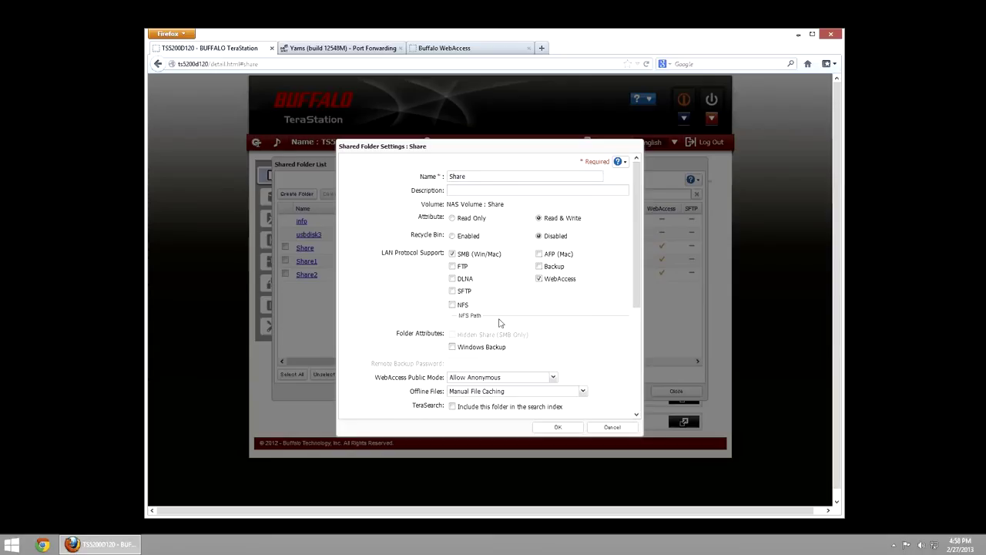
{"action": "scroll", "coordinate": [496, 336], "scroll_direction": "down", "scroll_amount": 1}
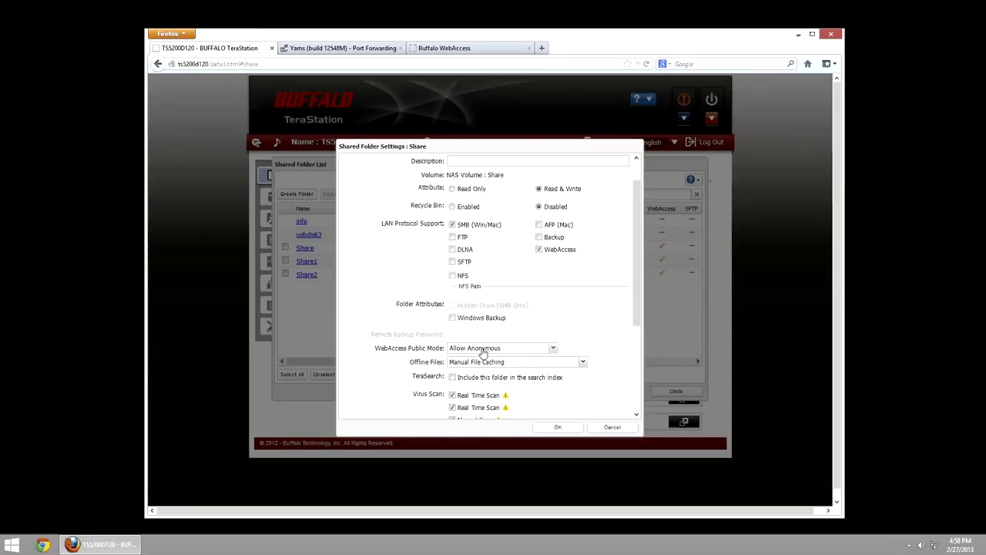
{"action": "left_click", "coordinate": [483, 351]}
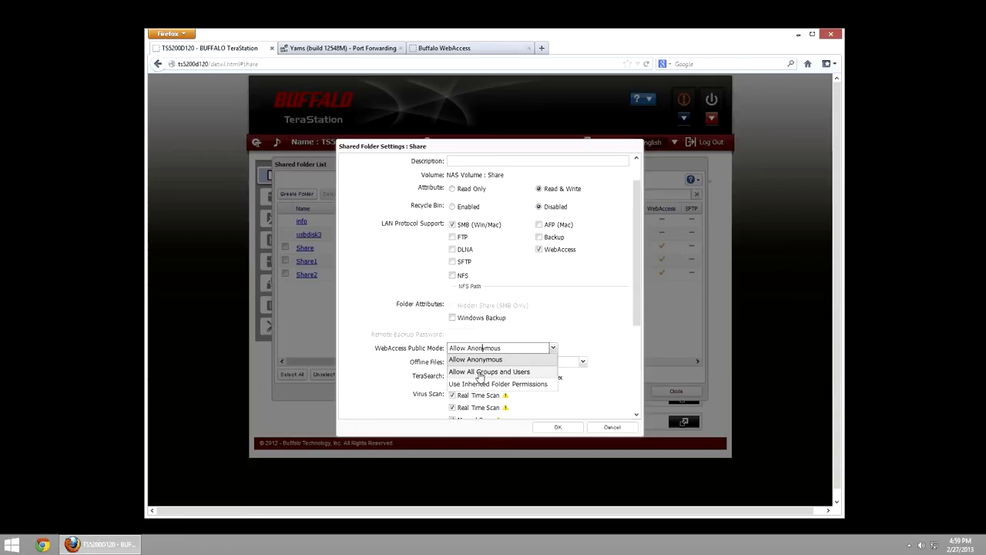
- Try Public Mode Allow All Groups and Users, then Use Inherited Folder Permissions, and enable access restrictions
{"action": "left_click", "coordinate": [481, 373]}
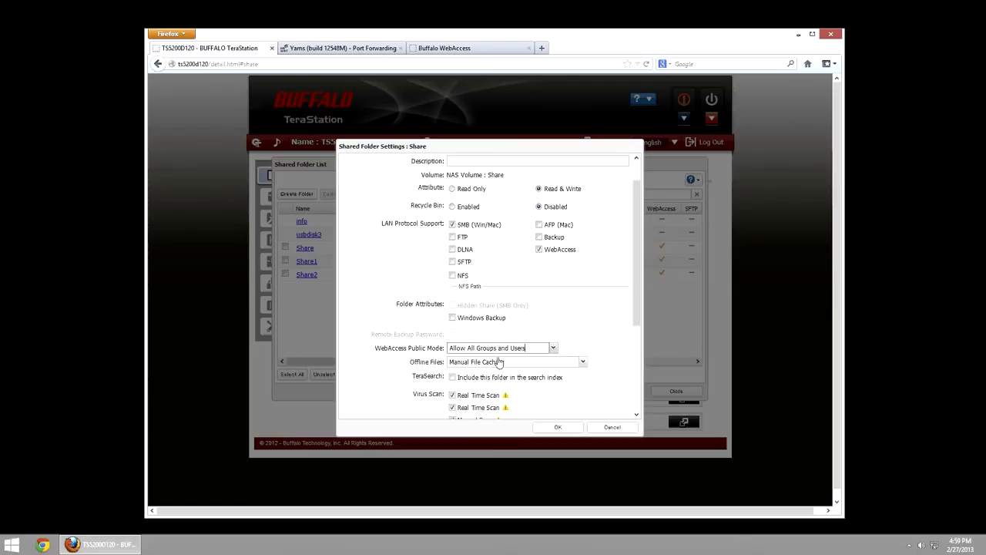
{"action": "left_click", "coordinate": [485, 347]}
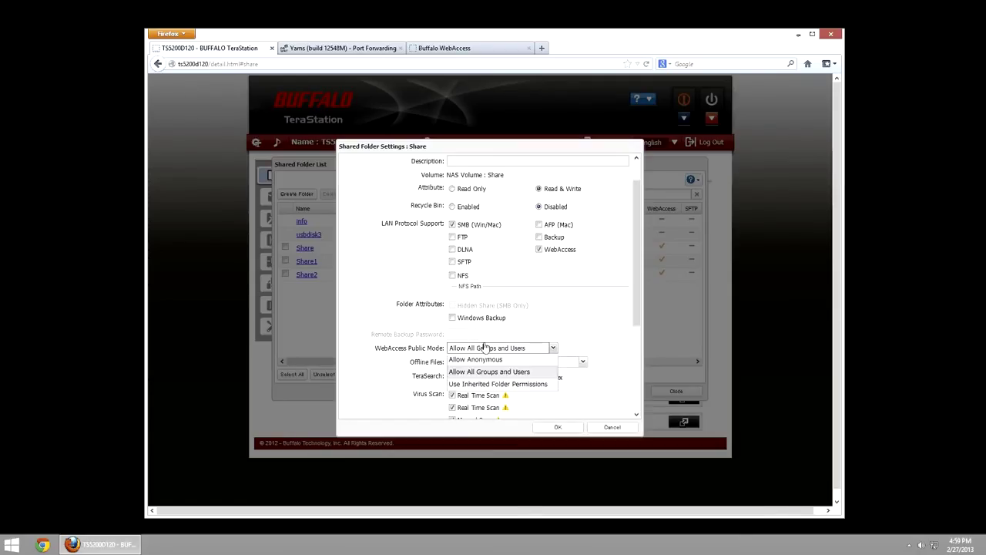
{"action": "left_click", "coordinate": [487, 383]}
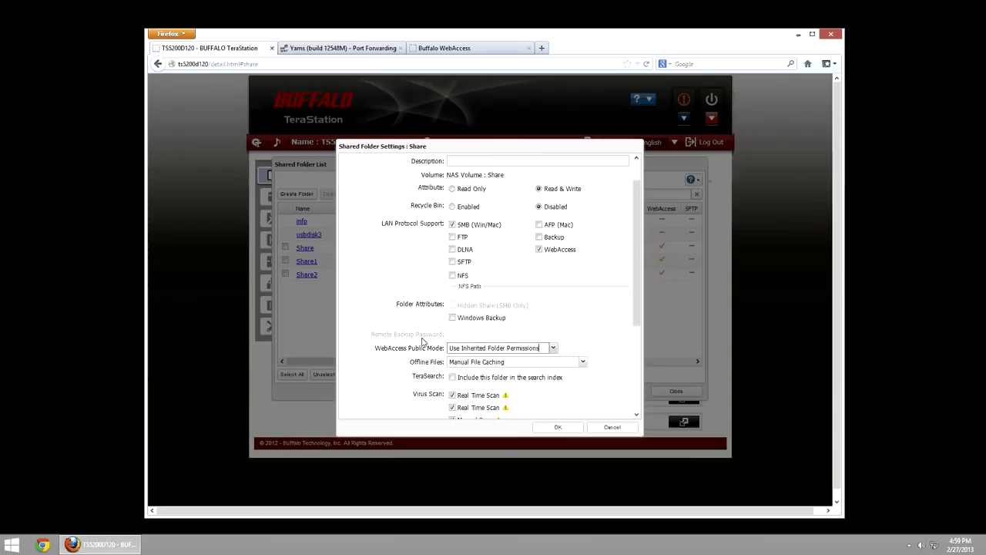
{"action": "scroll", "coordinate": [423, 341], "scroll_direction": "down", "scroll_amount": 3}
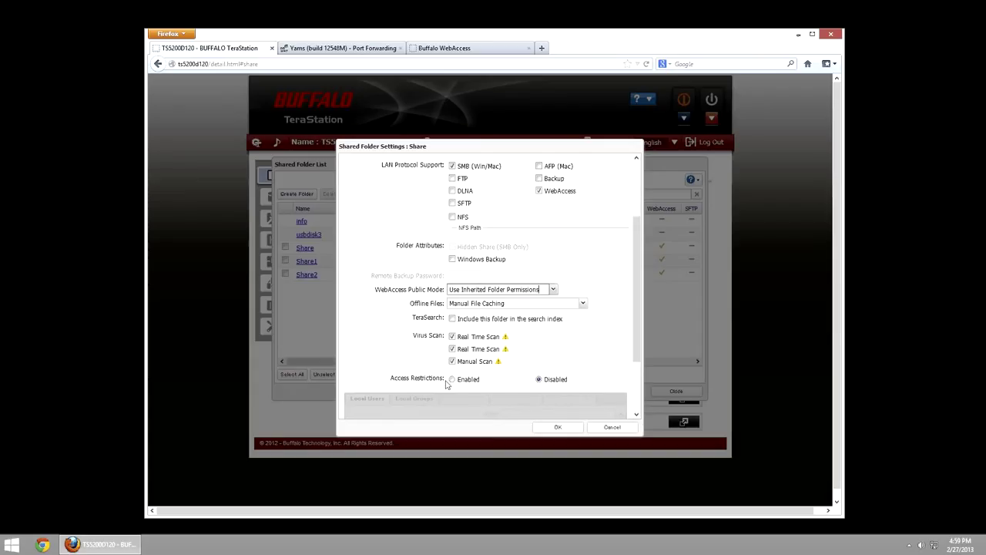
{"action": "left_click", "coordinate": [452, 379]}
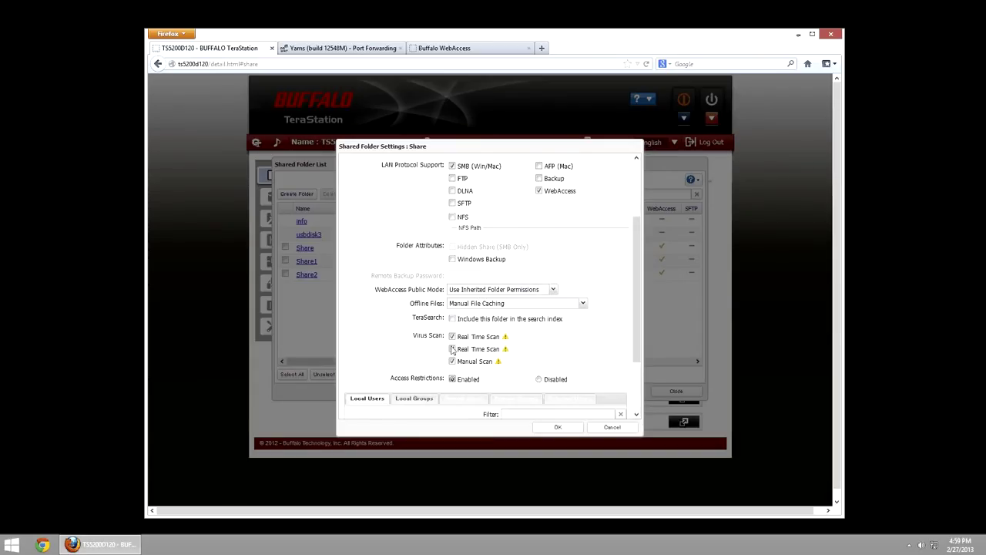
{"action": "scroll", "coordinate": [433, 350], "scroll_direction": "down", "scroll_amount": 2}
{"action": "scroll", "coordinate": [434, 351], "scroll_direction": "down", "scroll_amount": 3}
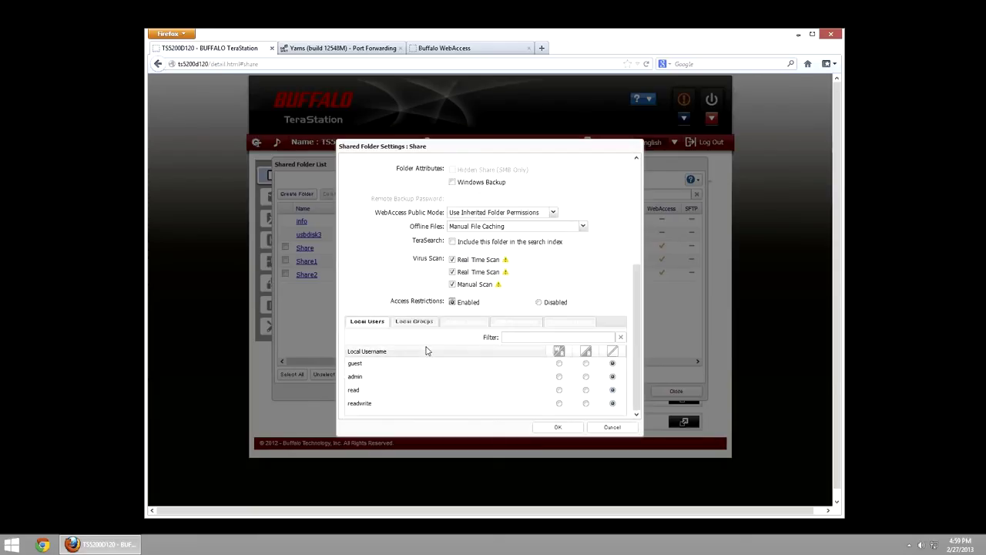
{"action": "left_click", "coordinate": [489, 210]}
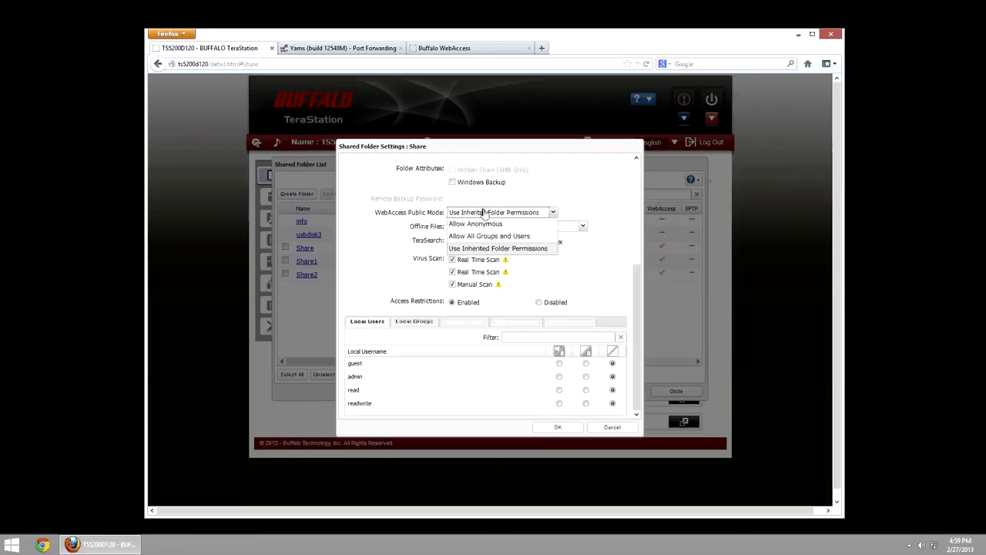
{"action": "left_click", "coordinate": [413, 285]}
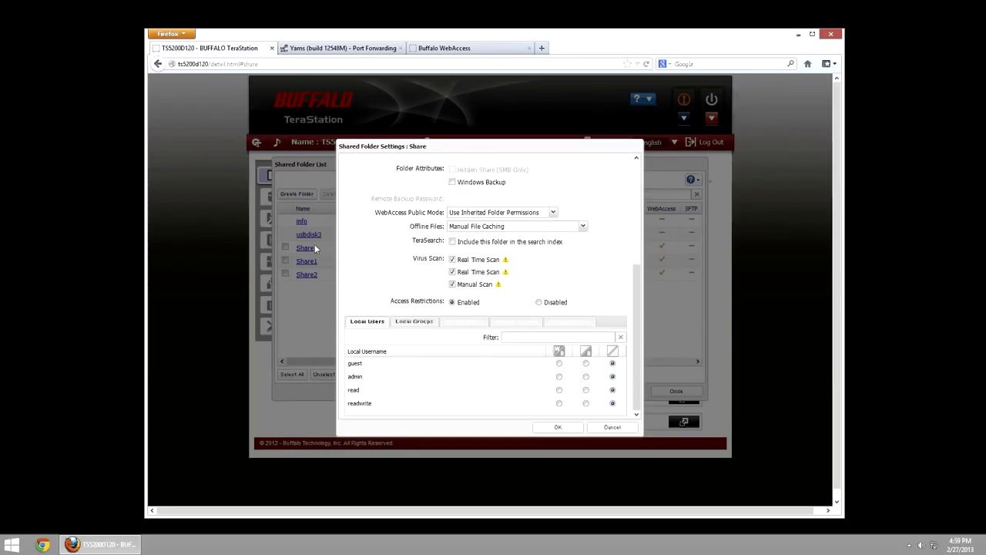
- Set WebAccess Public Mode back to Allow Anonymous and access restrictions to Disabled
{"action": "left_click", "coordinate": [480, 214]}
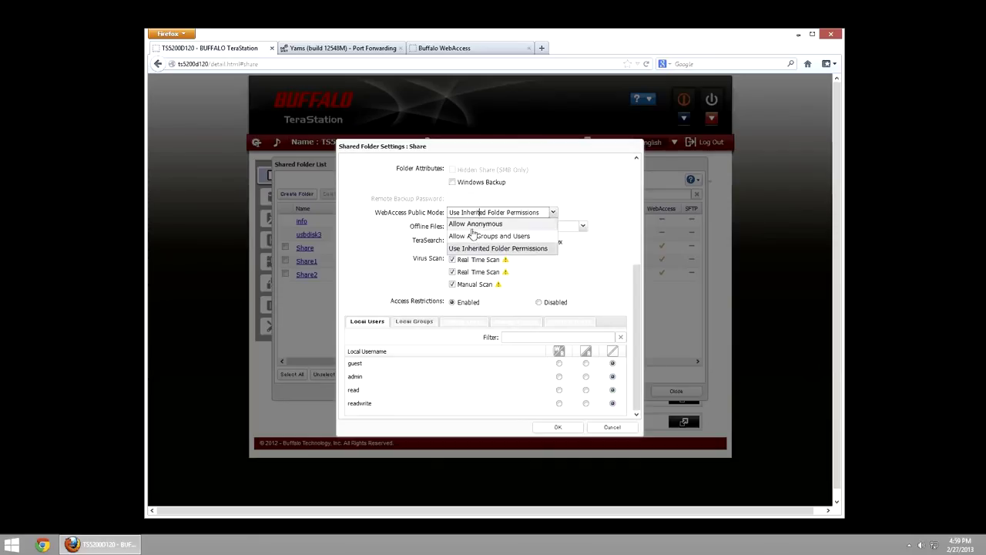
{"action": "left_click", "coordinate": [472, 223]}
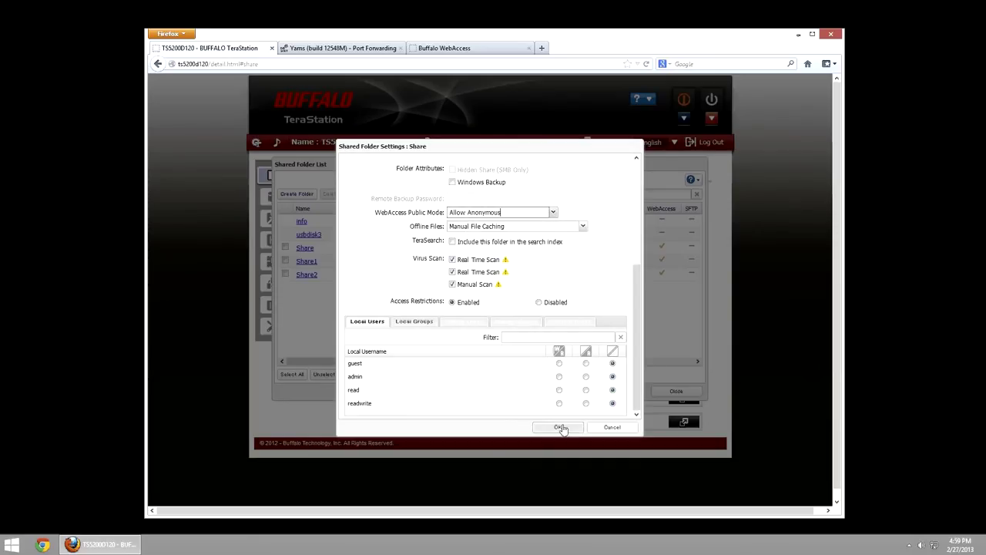
{"action": "left_click", "coordinate": [538, 303]}
- Save Share's settings, dismiss the 'No changes were made' note, and open Share1's settings
{"action": "left_click", "coordinate": [556, 428]}
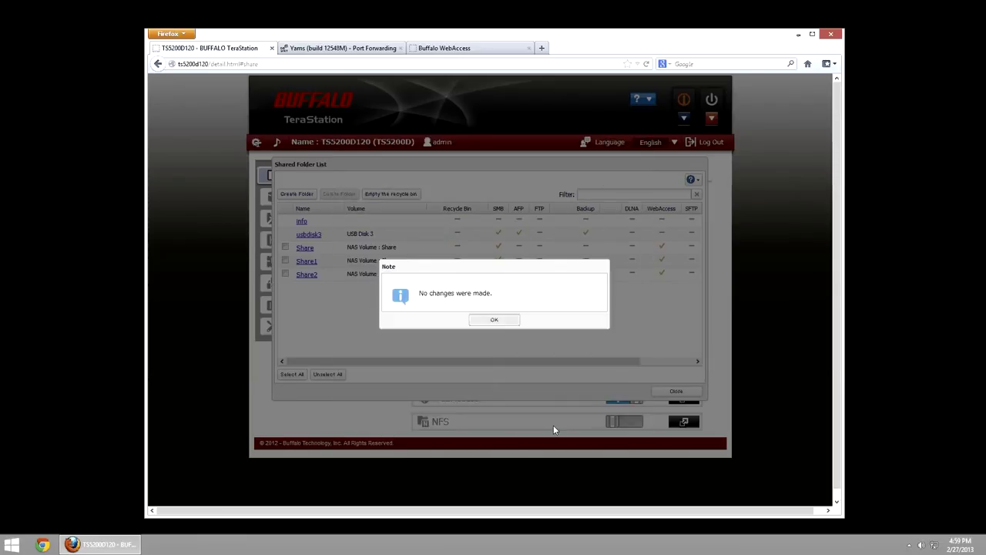
{"action": "left_click", "coordinate": [488, 320]}
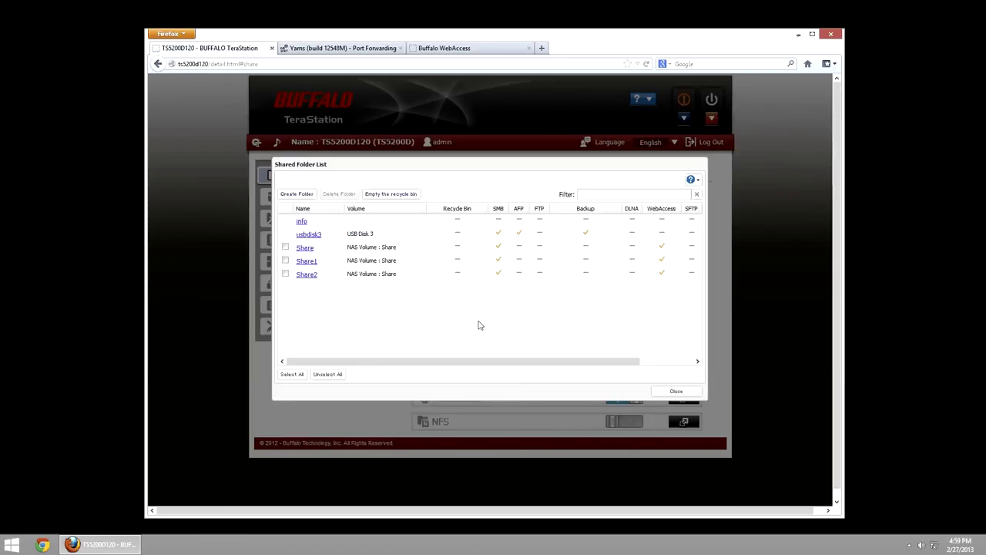
{"action": "left_click", "coordinate": [309, 261]}
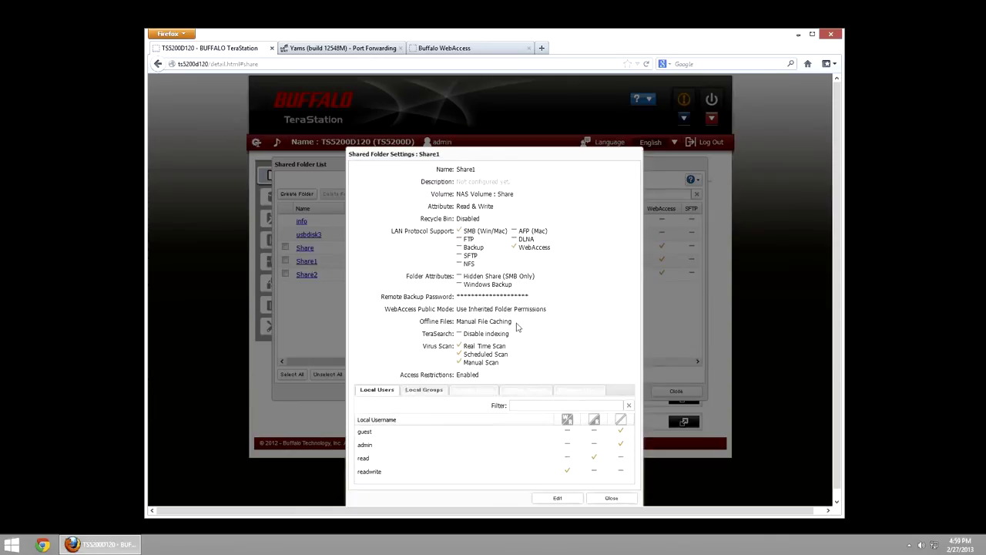
{"action": "scroll", "coordinate": [517, 326], "scroll_direction": "down", "scroll_amount": 1}
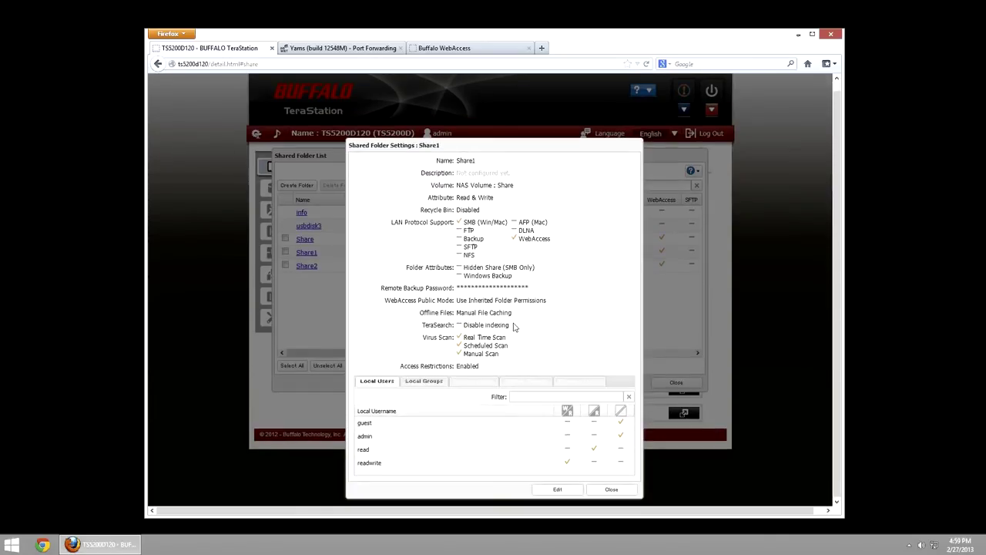
- Make Share1 editable and review its user permissions and WebAccess Public Mode choices
{"action": "left_click", "coordinate": [558, 492]}
{"action": "left_click", "coordinate": [306, 252]}
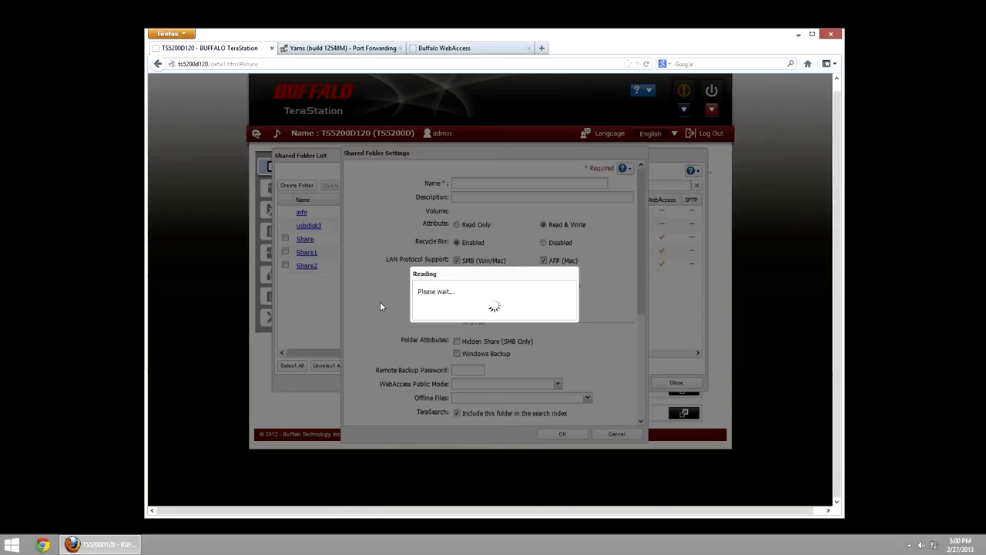
{"action": "scroll", "coordinate": [380, 307], "scroll_direction": "down", "scroll_amount": 2}
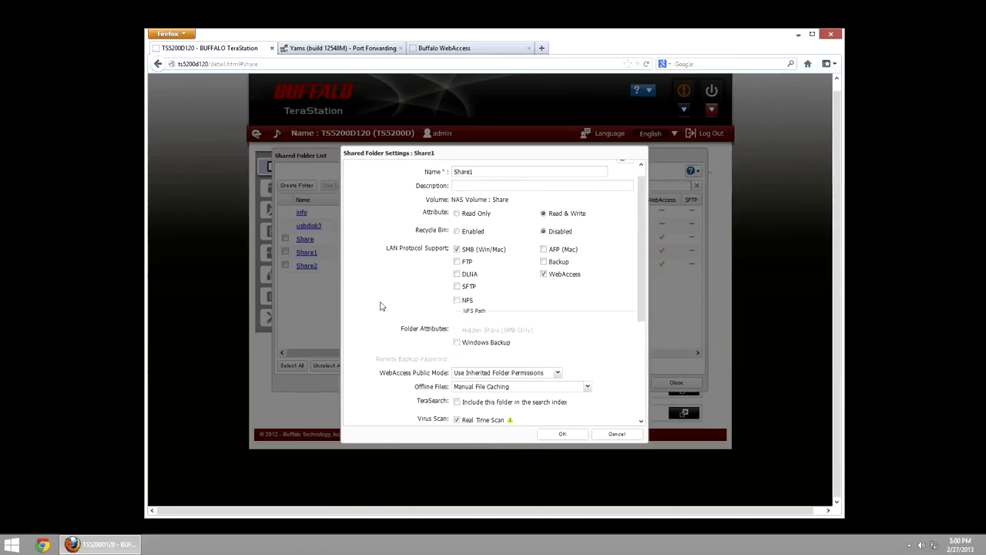
{"action": "scroll", "coordinate": [456, 347], "scroll_direction": "down", "scroll_amount": 2}
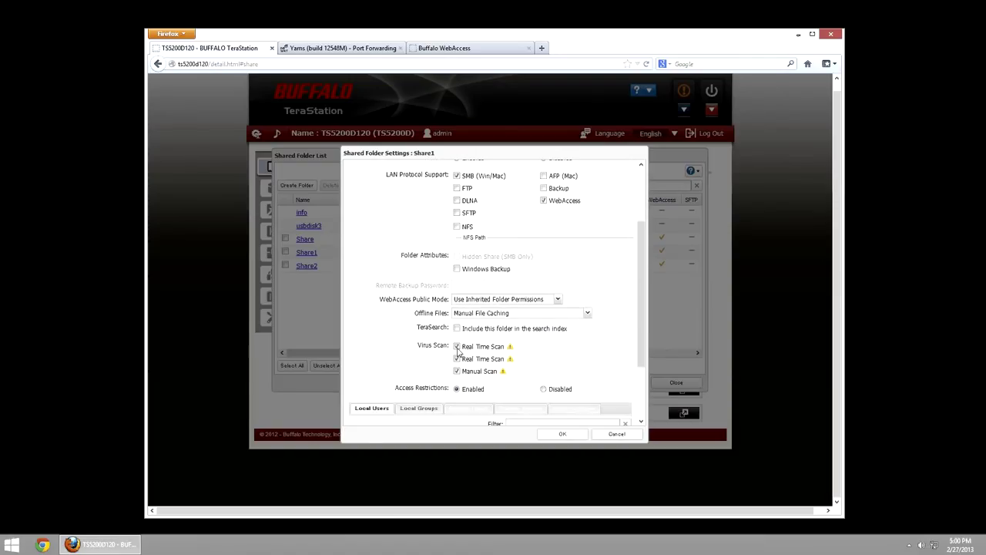
{"action": "scroll", "coordinate": [460, 367], "scroll_direction": "down", "scroll_amount": 1}
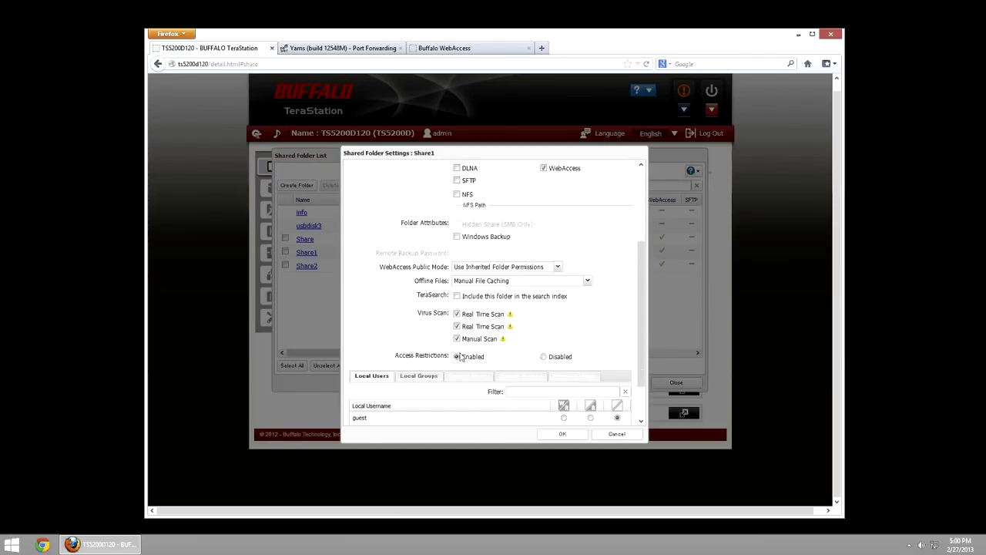
{"action": "scroll", "coordinate": [460, 359], "scroll_direction": "down", "scroll_amount": 1}
{"action": "scroll", "coordinate": [460, 357], "scroll_direction": "down", "scroll_amount": 1}
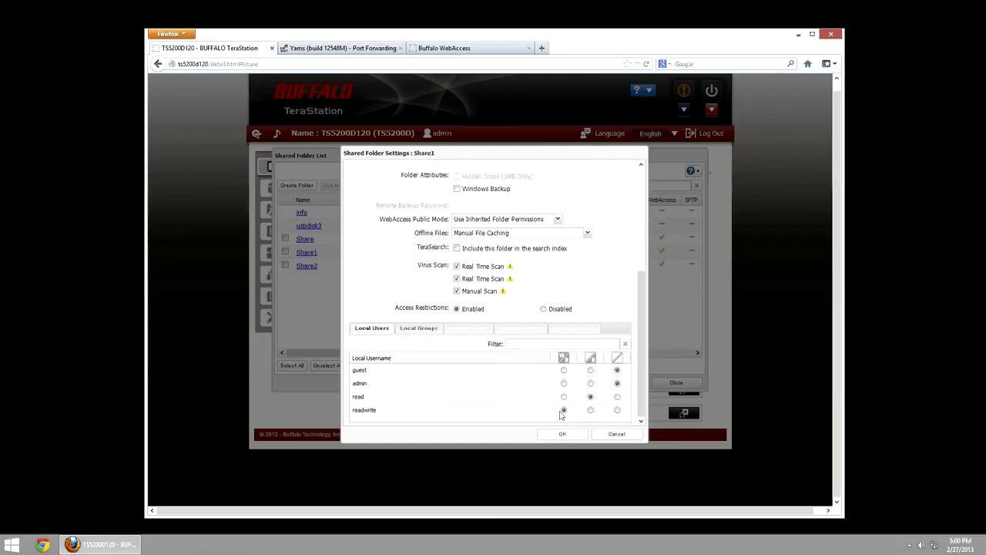
{"action": "left_click", "coordinate": [464, 221]}
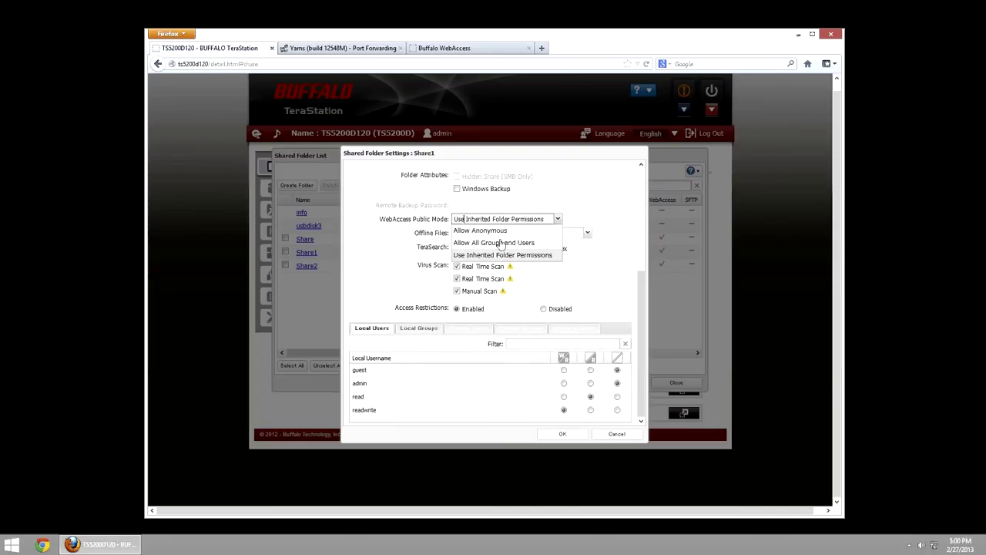
- Cancel Share1's edits, view Share2's settings, then close them and the Shared Folder List
{"action": "left_click", "coordinate": [613, 436]}
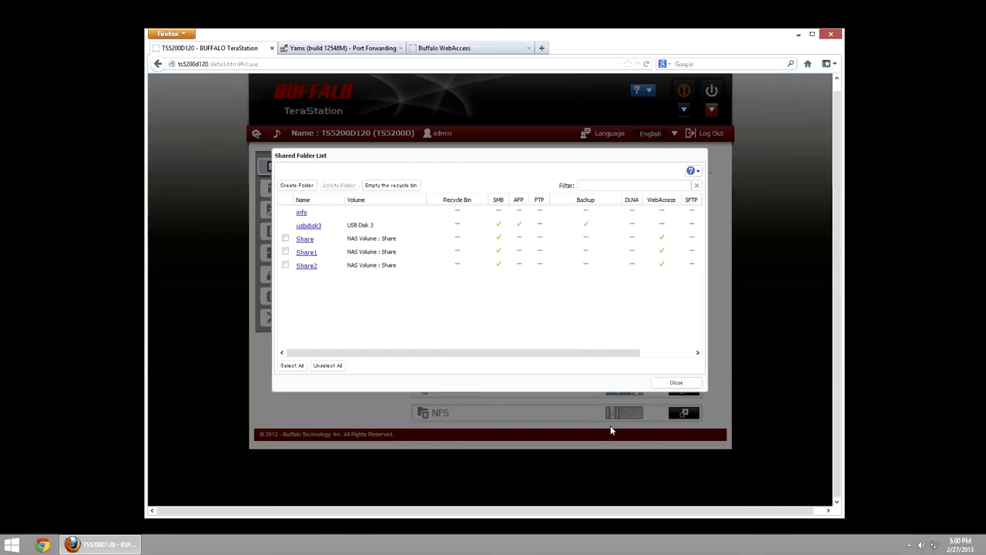
{"action": "left_click", "coordinate": [306, 265]}
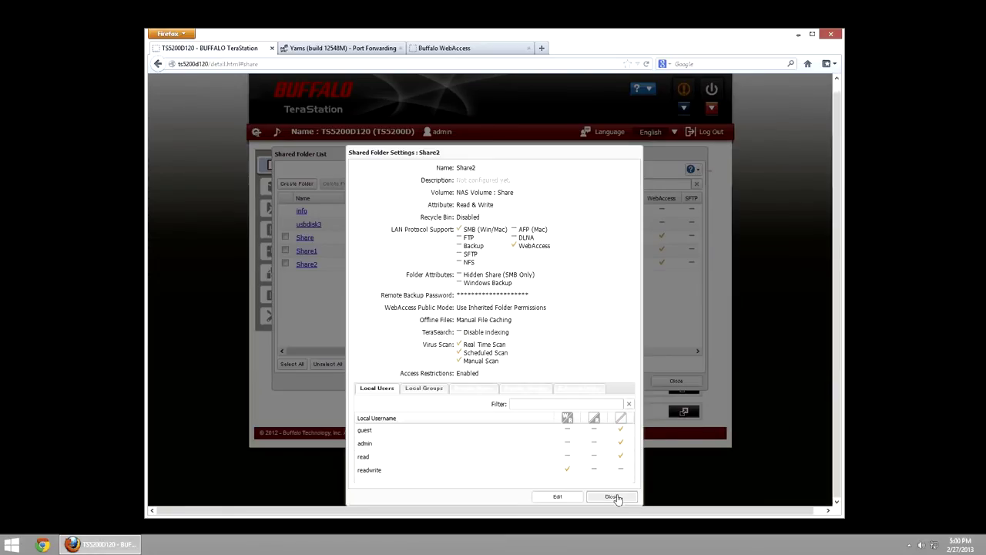
{"action": "left_click", "coordinate": [616, 496]}
{"action": "left_click", "coordinate": [676, 382]}
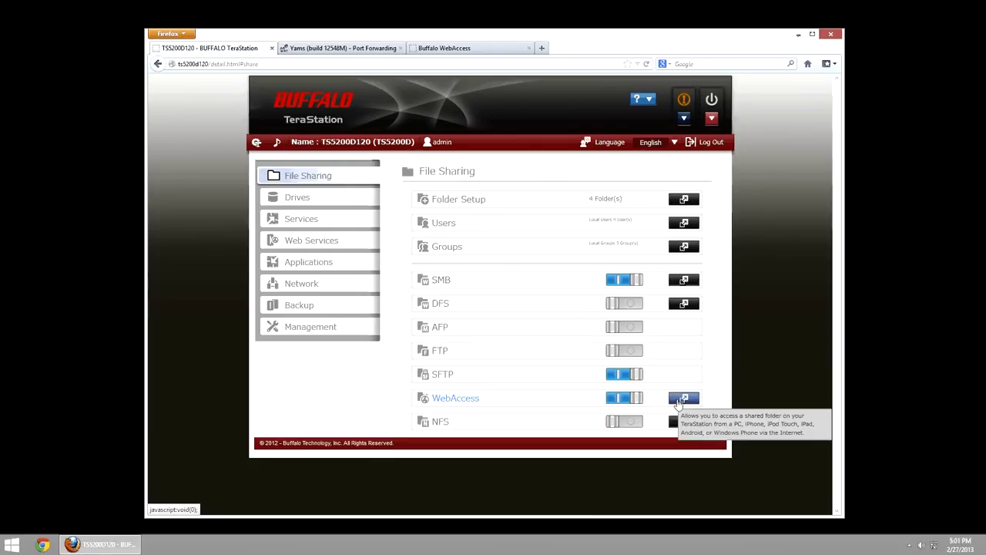
- Open the WebAccess settings from File Sharing in edit mode, showing external port 8080 and internal 9000
{"action": "left_click", "coordinate": [685, 399]}
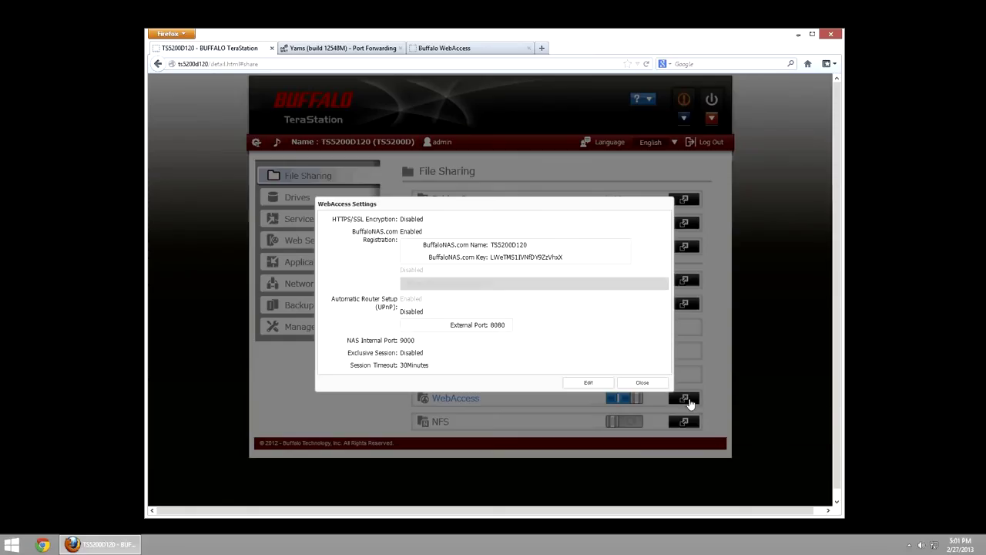
{"action": "left_click", "coordinate": [588, 382]}
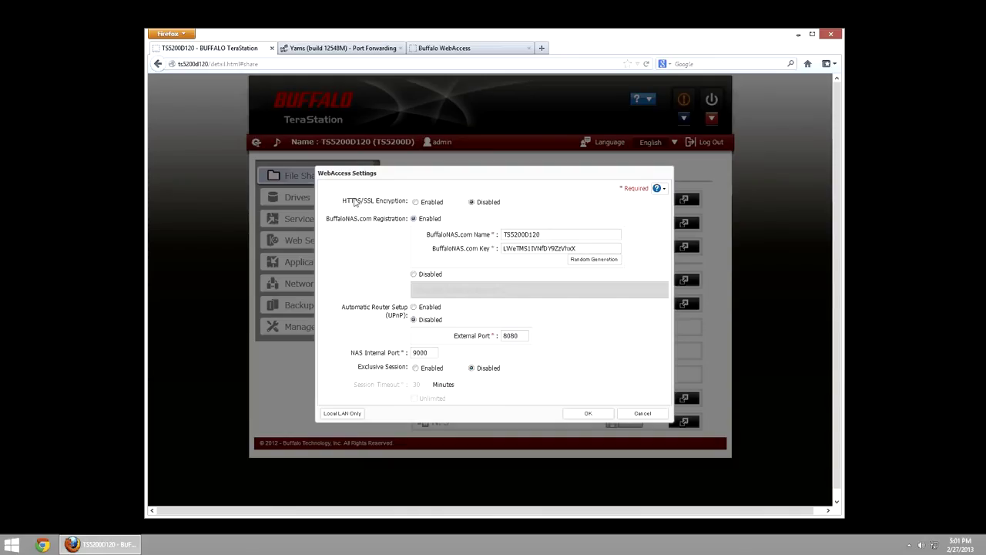
{"action": "left_click", "coordinate": [415, 202]}
{"action": "left_click", "coordinate": [472, 203]}
{"action": "key", "text": "Tab"}
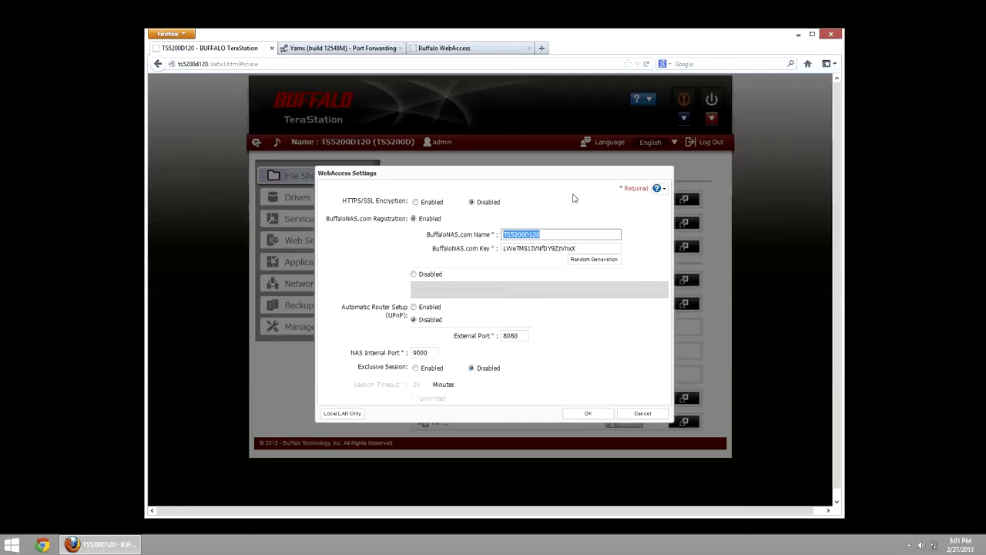
{"action": "type", "text": "MyTerastaion2"}
{"action": "key", "text": "ctrl+a"}
{"action": "type", "text": "TS5200D120"}
{"action": "left_click", "coordinate": [455, 249]}
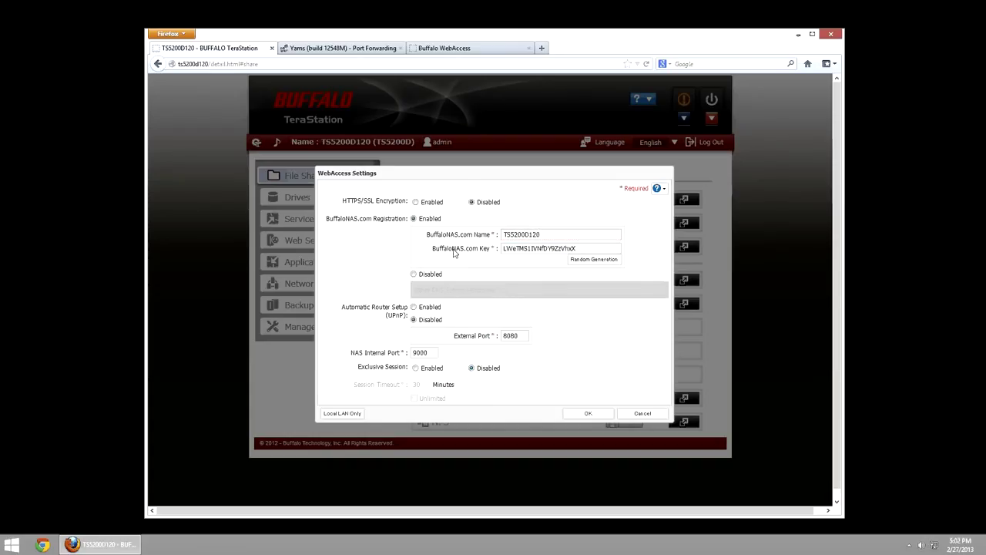
{"action": "left_click_drag", "start_coordinate": [584, 248], "coordinate": [487, 245]}
{"action": "left_click", "coordinate": [486, 249]}
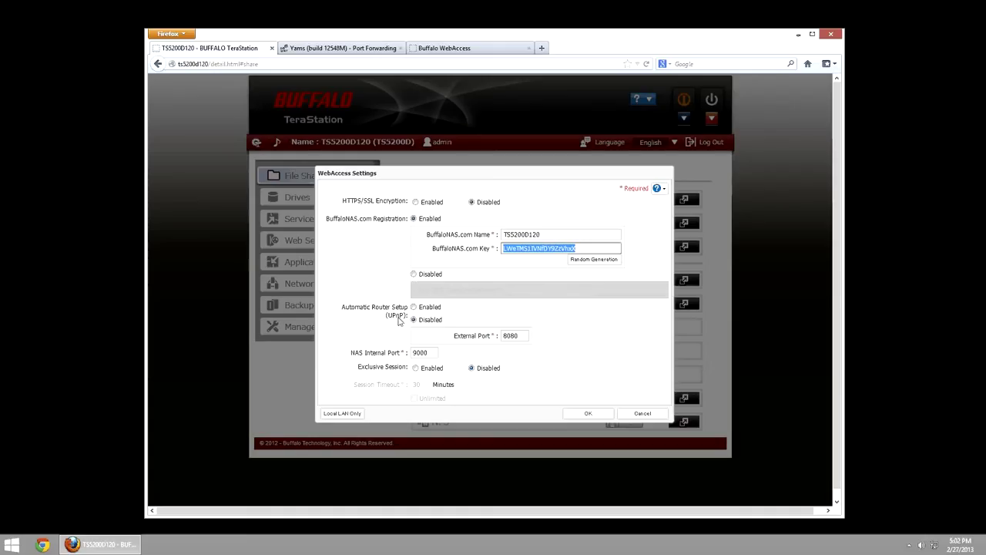
{"action": "left_click", "coordinate": [414, 274]}
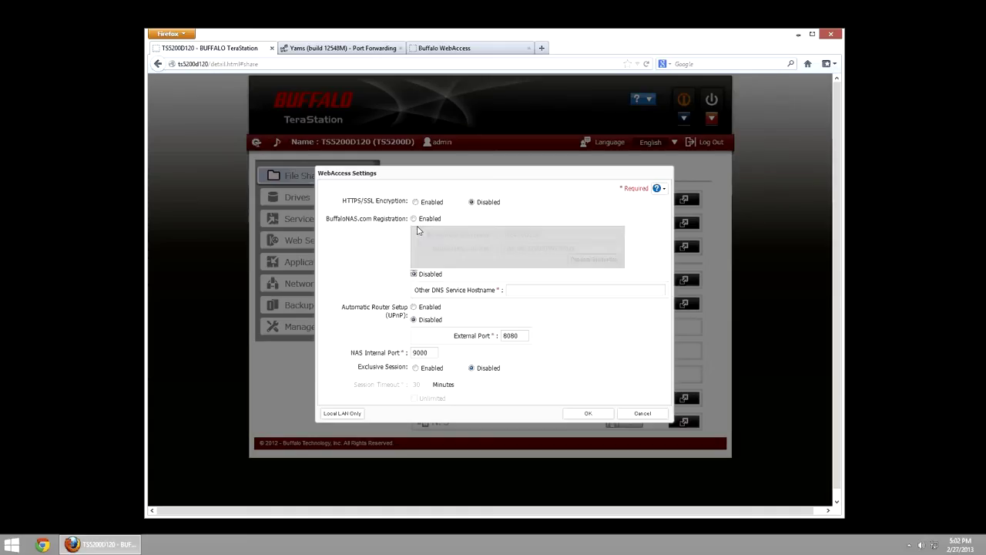
{"action": "left_click", "coordinate": [414, 218]}
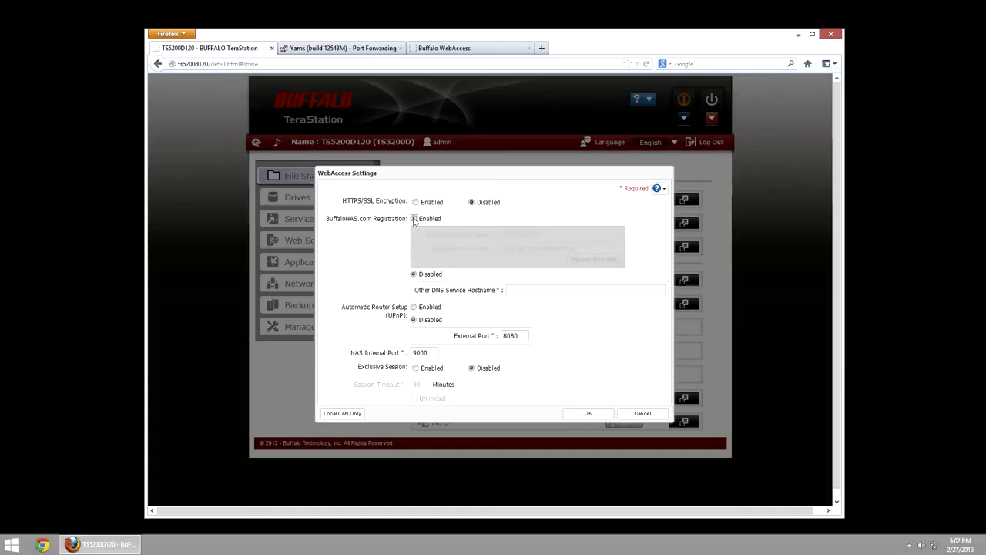
{"action": "left_click", "coordinate": [414, 307]}
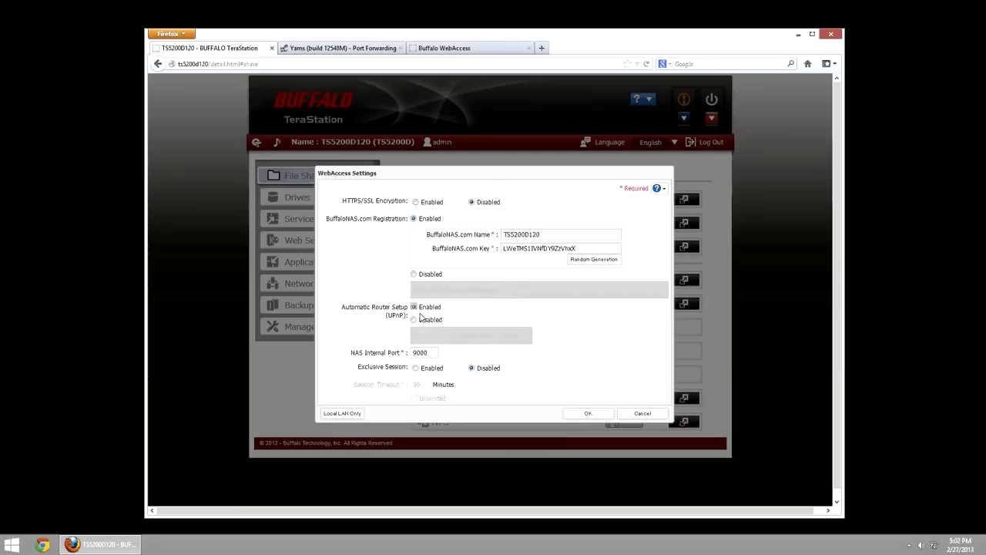
{"action": "left_click", "coordinate": [414, 319]}
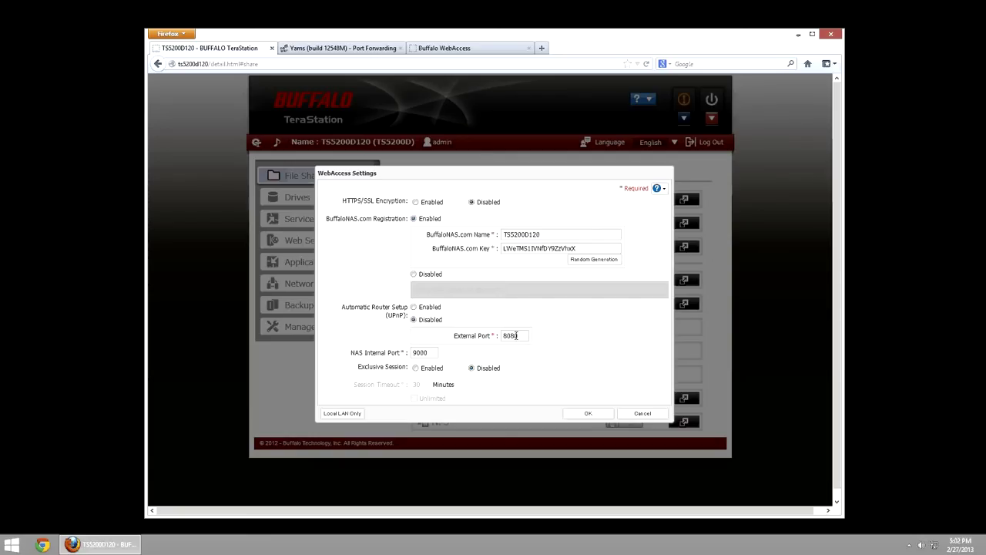
{"action": "double_click", "coordinate": [511, 237]}
{"action": "left_click", "coordinate": [552, 234]}
{"action": "left_click_drag", "start_coordinate": [552, 234], "coordinate": [496, 234]}
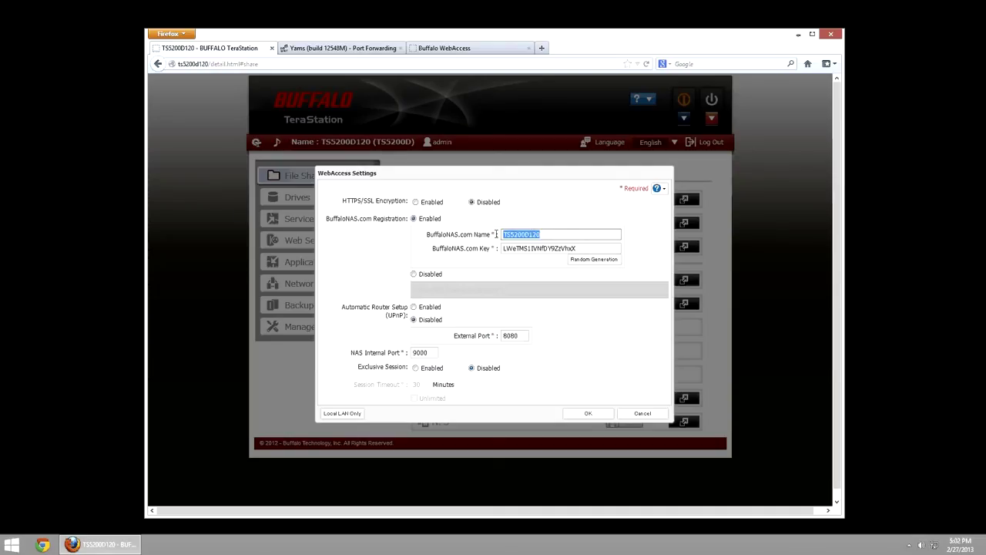
{"action": "left_click", "coordinate": [545, 234]}
{"action": "left_click_drag", "start_coordinate": [521, 336], "coordinate": [486, 330]}
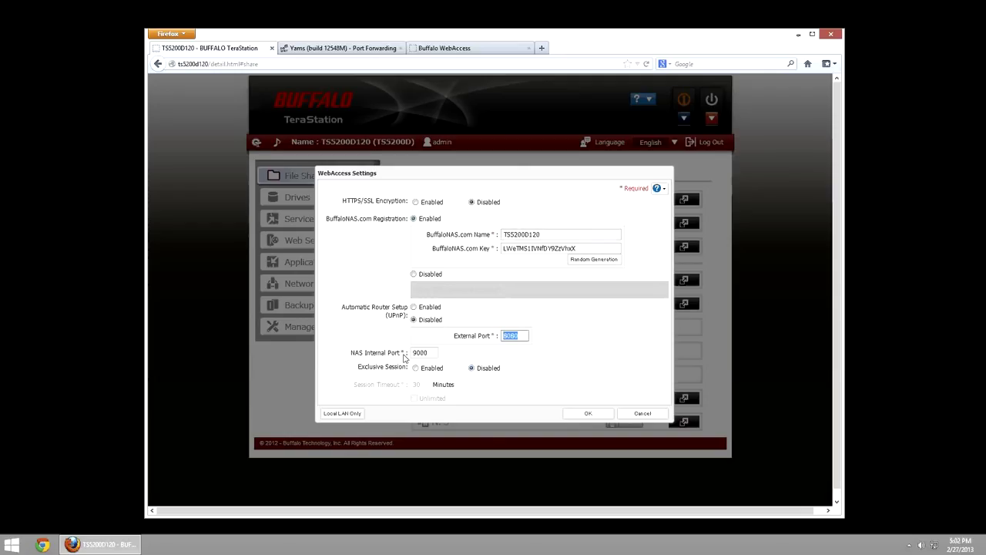
- Check the port fields, trying external port 9000 then restoring 8080, with internal port 9000
{"action": "double_click", "coordinate": [429, 354]}
{"action": "left_click_drag", "start_coordinate": [411, 353], "coordinate": [433, 353]}
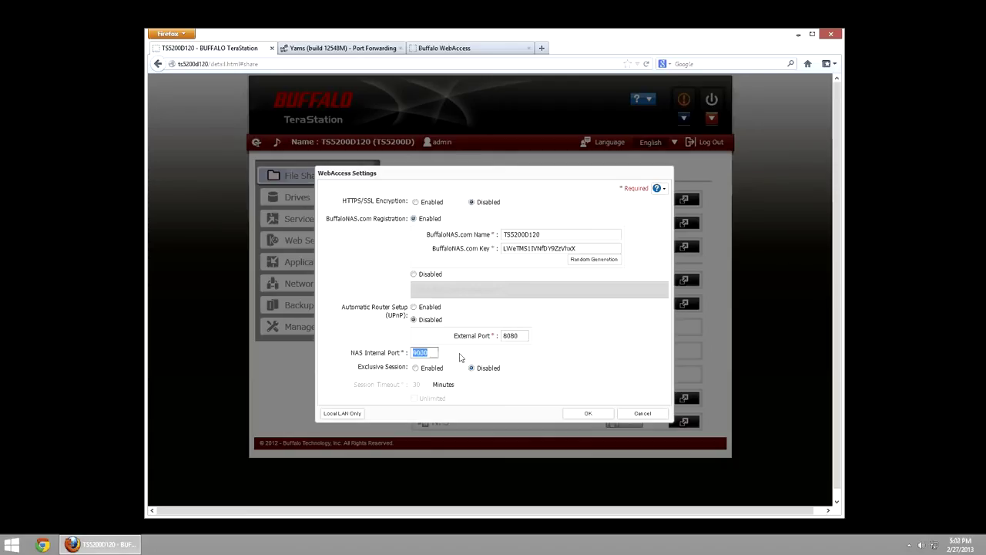
{"action": "double_click", "coordinate": [515, 335]}
{"action": "type", "text": "9"}
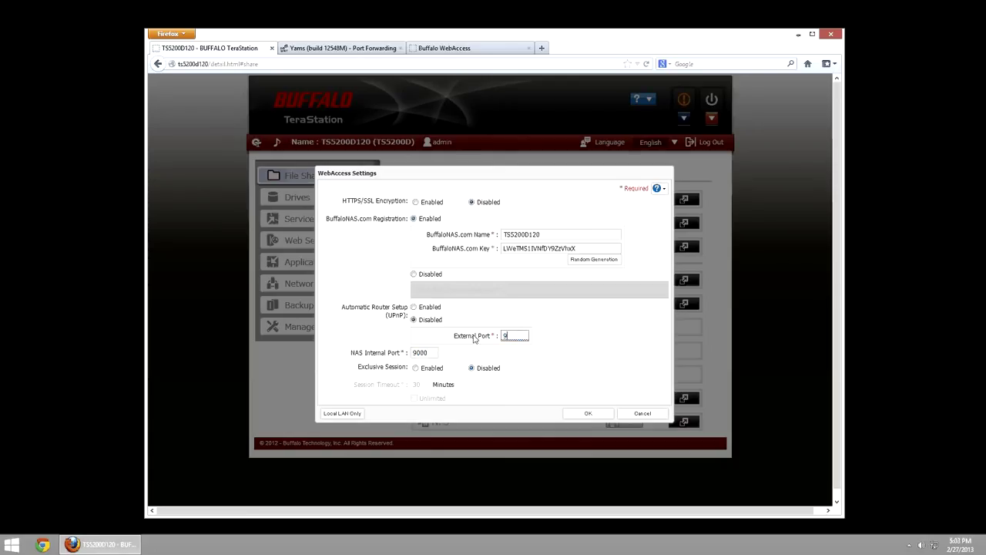
{"action": "type", "text": "000"}
{"action": "key", "text": "ctrl+a"}
{"action": "type", "text": "8080"}
{"action": "double_click", "coordinate": [414, 352]}
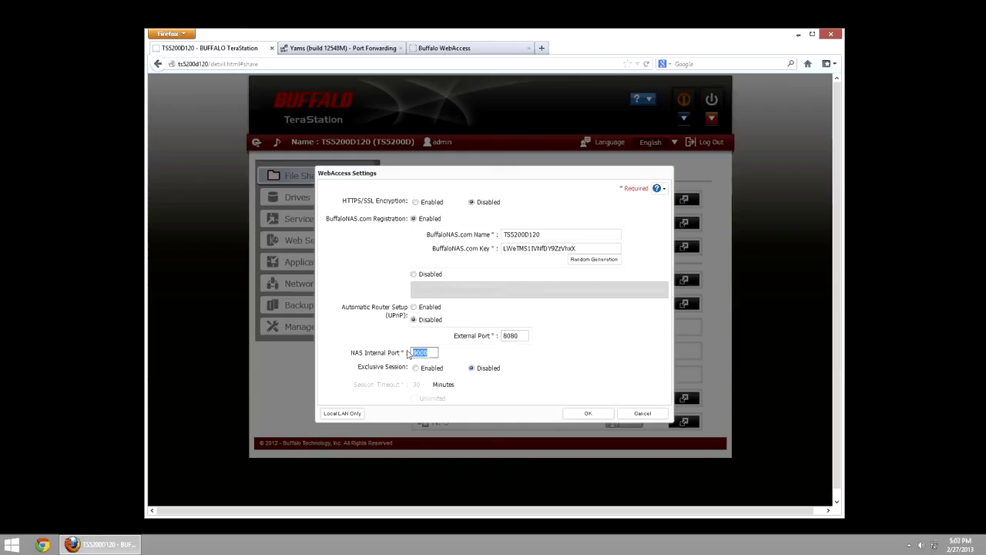
{"action": "left_click", "coordinate": [430, 352]}
- Enable Exclusive Session, try Unlimited and 30-minute timeouts, then set Exclusive Session back to Disabled
{"action": "left_click", "coordinate": [416, 369]}
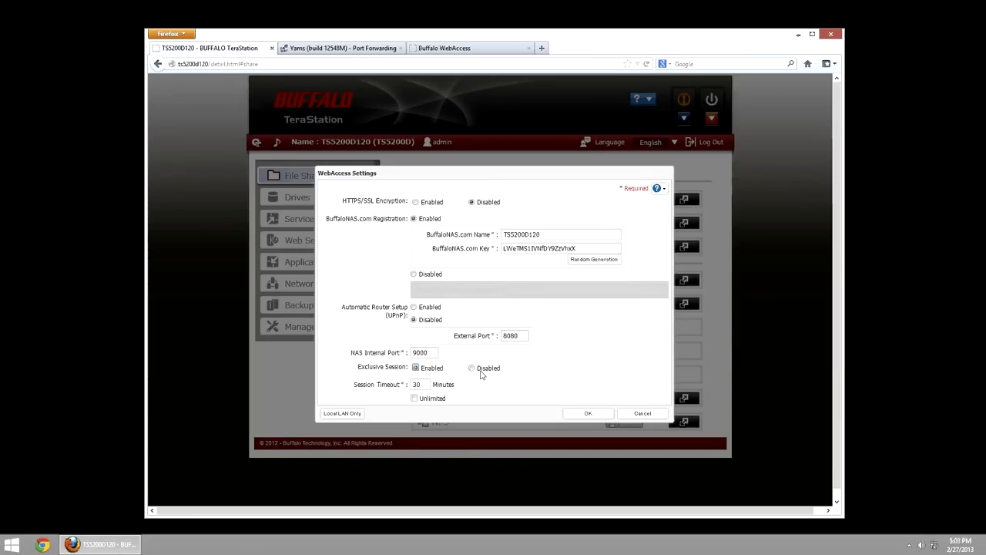
{"action": "left_click", "coordinate": [416, 384]}
{"action": "double_click", "coordinate": [416, 383]}
{"action": "left_click", "coordinate": [414, 399]}
{"action": "left_click", "coordinate": [414, 399]}
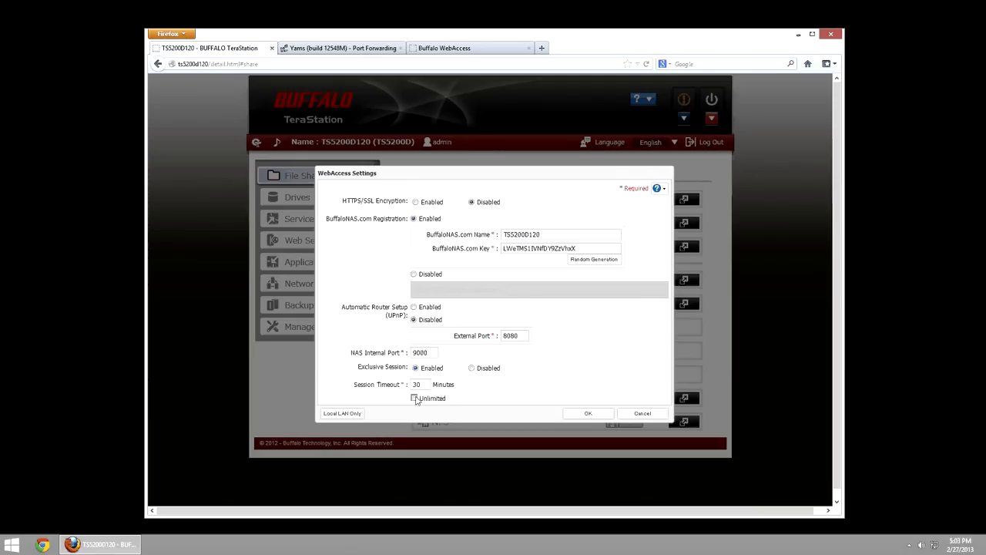
{"action": "left_click", "coordinate": [473, 369]}
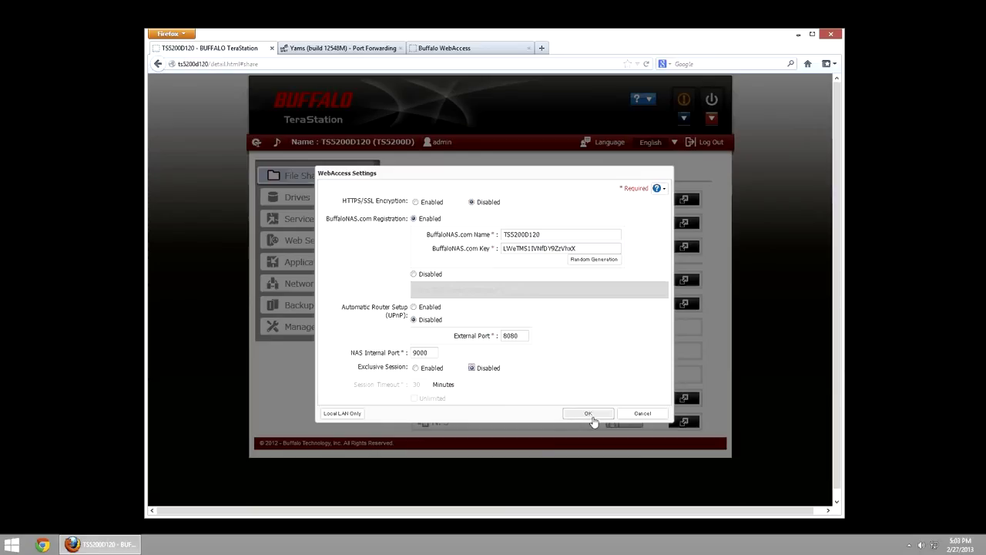
- Save the WebAccess settings, then enter TS5200D120 as the BuffaloNAS.com name on the connect page
{"action": "left_click", "coordinate": [590, 414]}
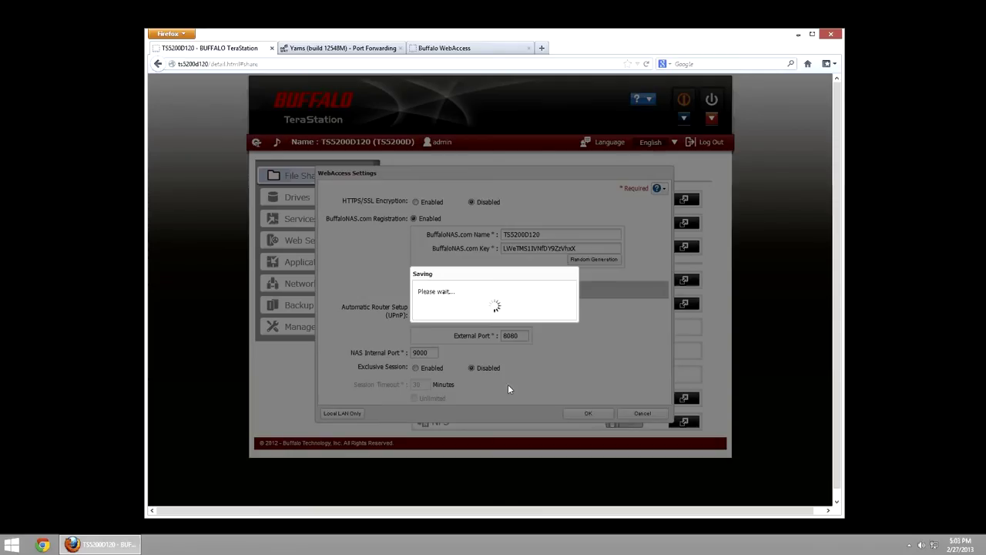
{"action": "left_click", "coordinate": [443, 47]}
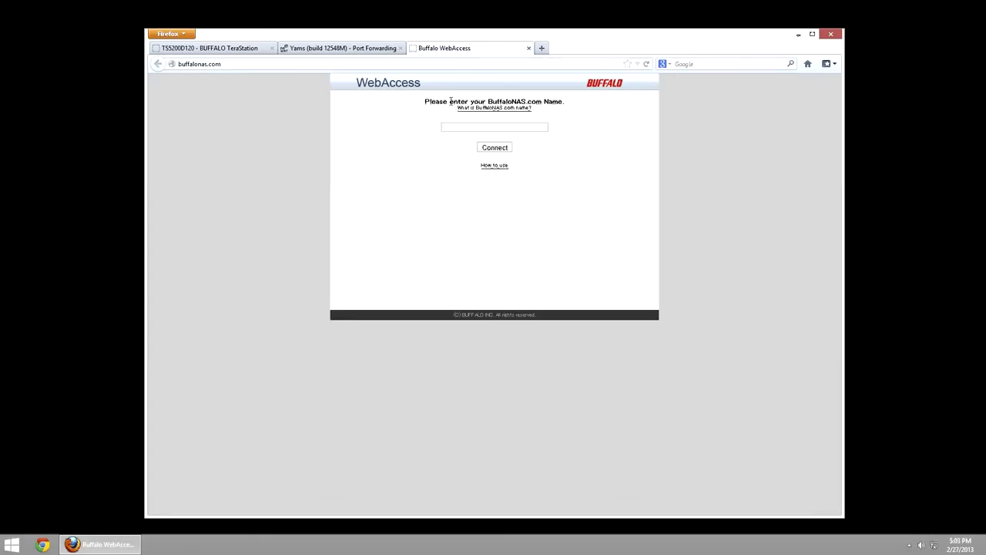
{"action": "left_click_drag", "start_coordinate": [429, 101], "coordinate": [538, 103]}
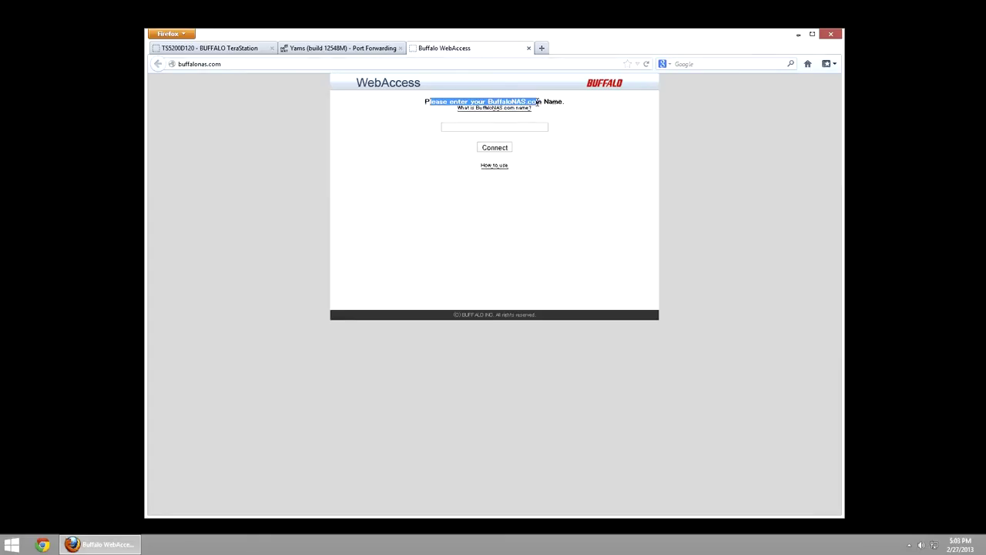
{"action": "left_click", "coordinate": [556, 123]}
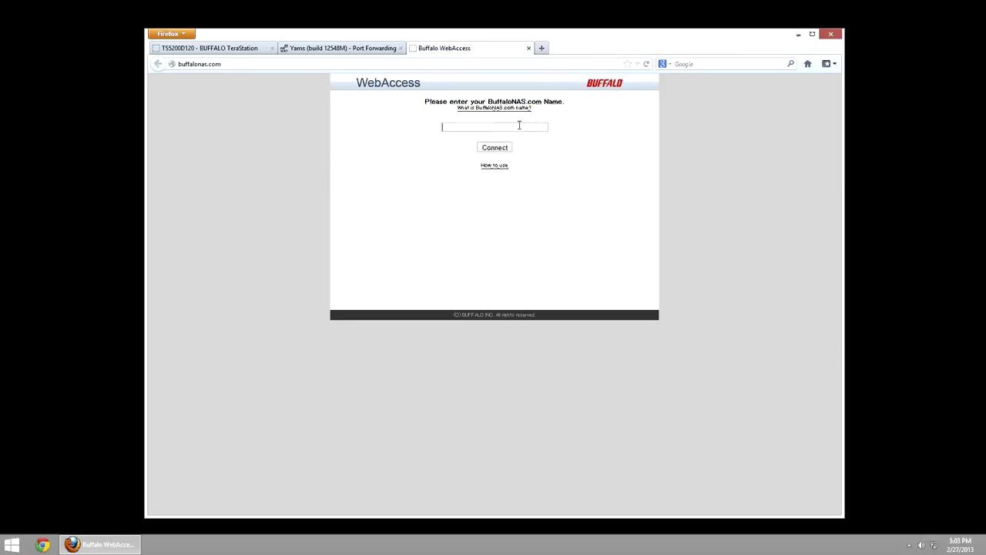
{"action": "type", "text": "TS5200D120"}
- Inspect DD-WRT's WebAccess rule forwarding port 8080 to 192.168.1.132 port 9000, then return to TeraStation admin
{"action": "left_click", "coordinate": [328, 47]}
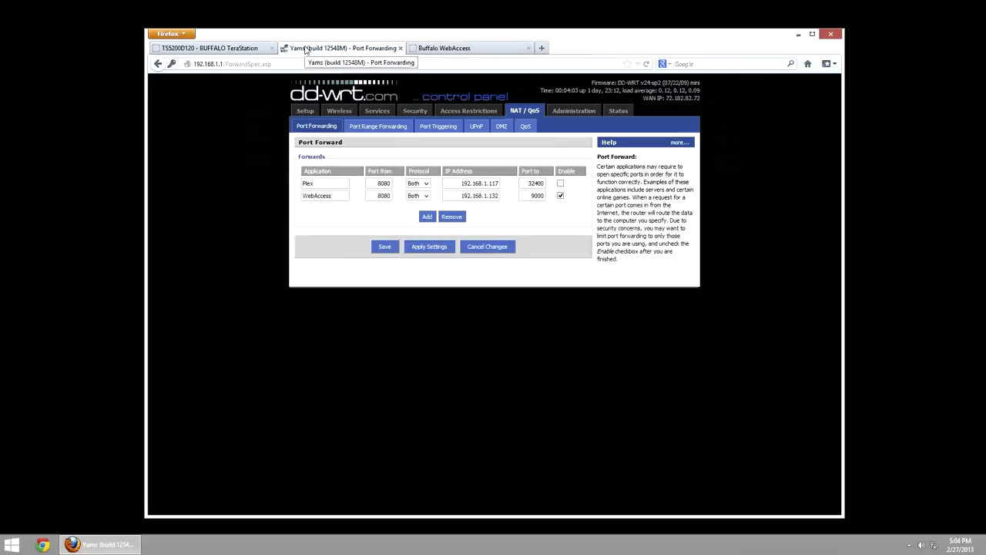
{"action": "left_click", "coordinate": [246, 48]}
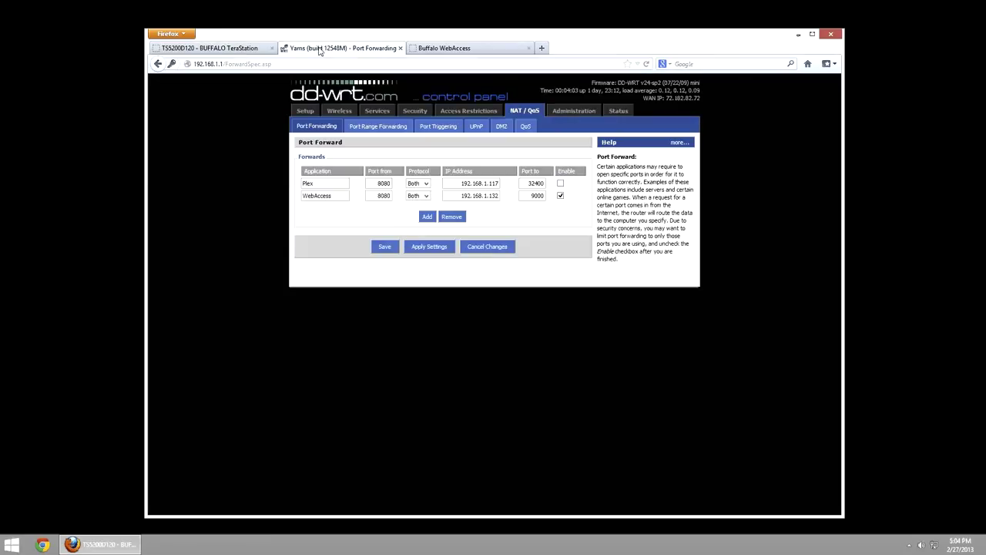
{"action": "left_click", "coordinate": [320, 48]}
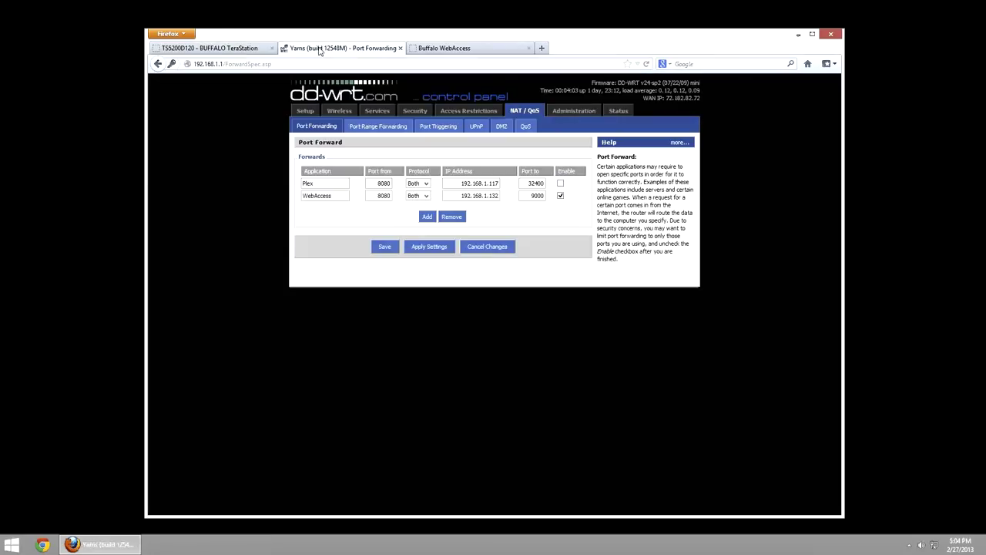
{"action": "double_click", "coordinate": [334, 196]}
{"action": "double_click", "coordinate": [392, 195]}
{"action": "double_click", "coordinate": [527, 196]}
{"action": "double_click", "coordinate": [468, 196]}
{"action": "left_click", "coordinate": [343, 282]}
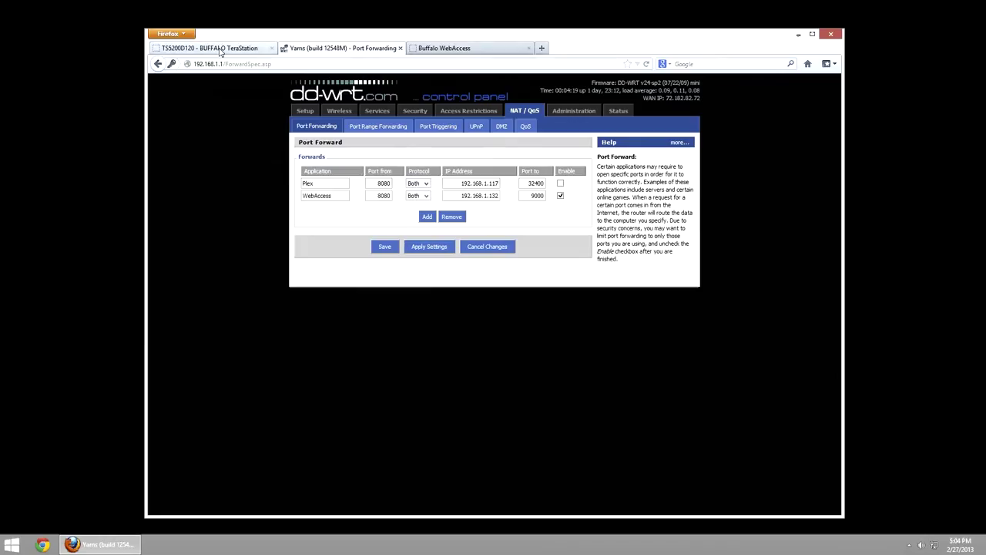
{"action": "left_click", "coordinate": [218, 46]}
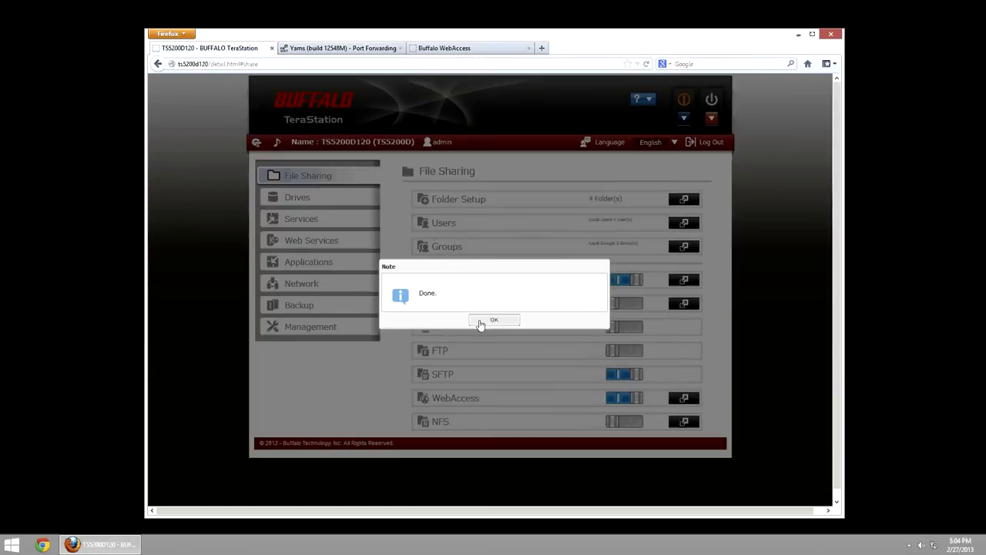
- Dismiss the Done note, confirm LAN Port 1 IP 192.168.1.132 in system status, then hide the status panel
{"action": "left_click", "coordinate": [493, 320]}
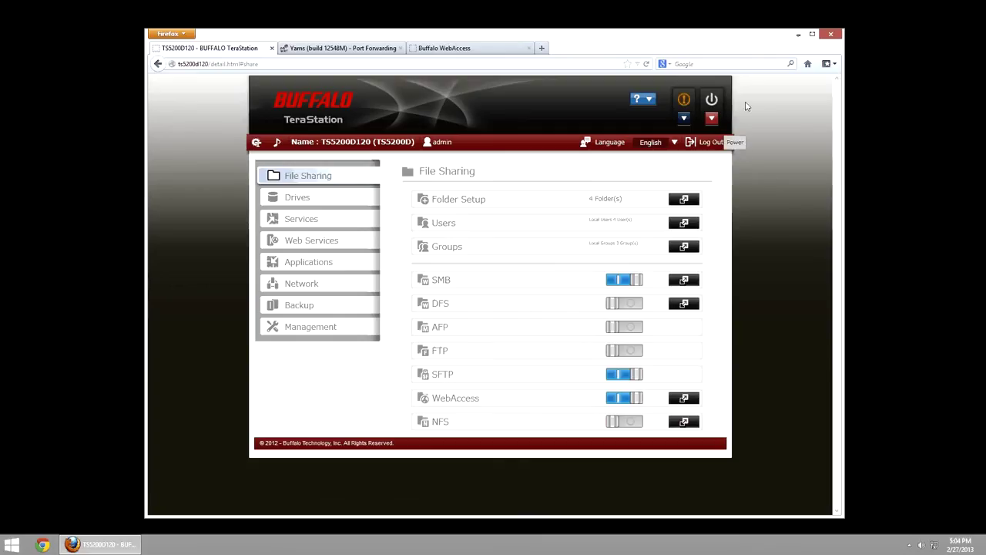
{"action": "left_click", "coordinate": [685, 107]}
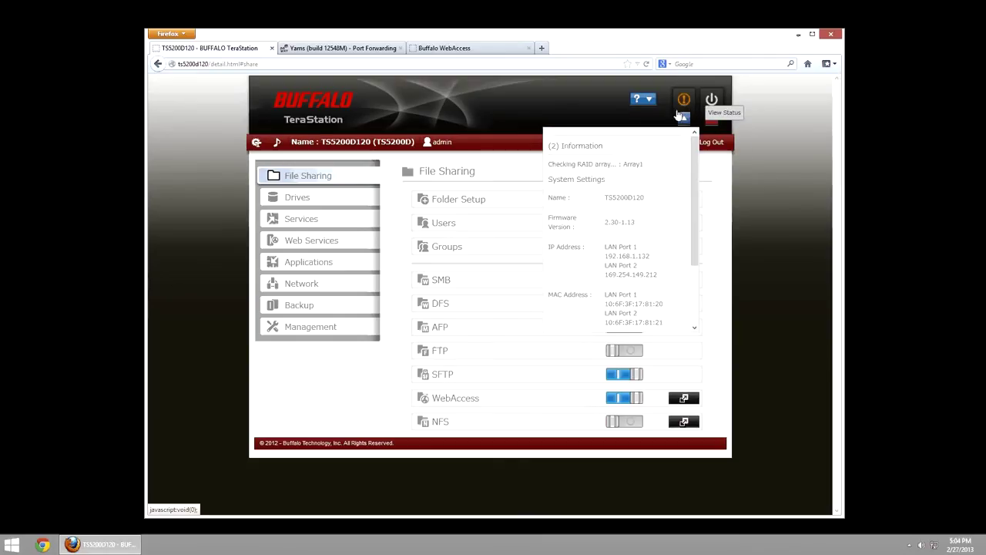
{"action": "left_click_drag", "start_coordinate": [605, 256], "coordinate": [655, 260]}
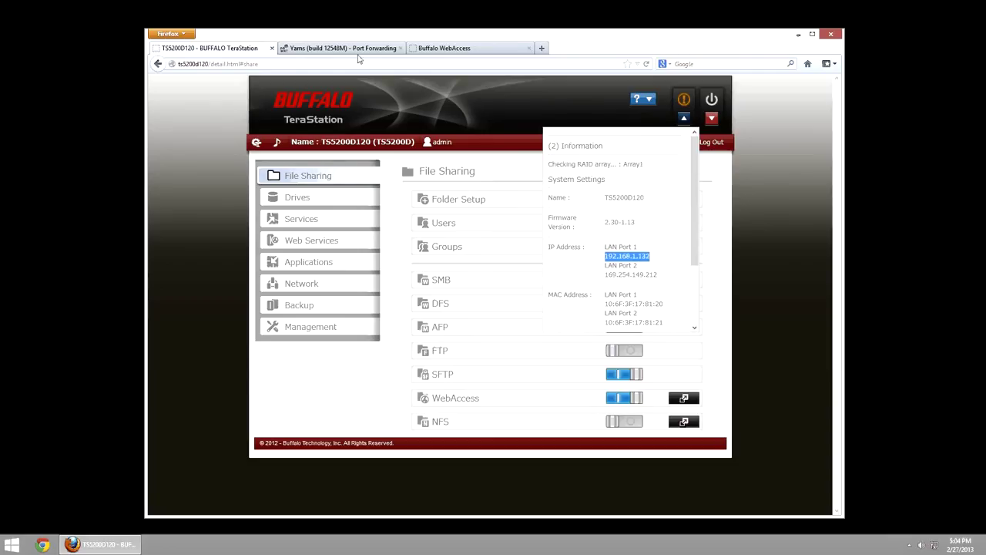
{"action": "left_click", "coordinate": [605, 256]}
{"action": "left_click_drag", "start_coordinate": [606, 256], "coordinate": [650, 256]}
{"action": "left_click", "coordinate": [648, 258]}
{"action": "left_click", "coordinate": [607, 255]}
{"action": "left_click", "coordinate": [657, 261]}
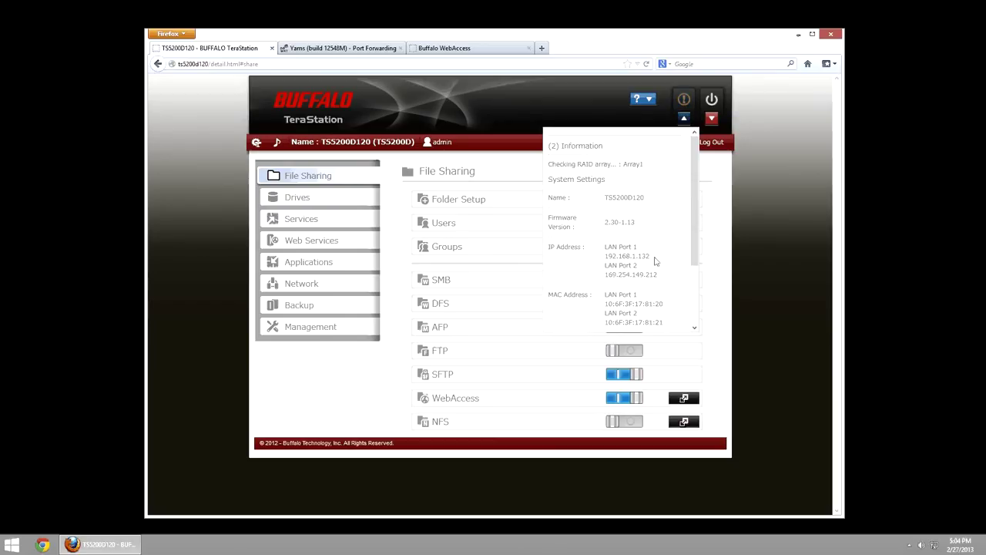
{"action": "left_click", "coordinate": [684, 117]}
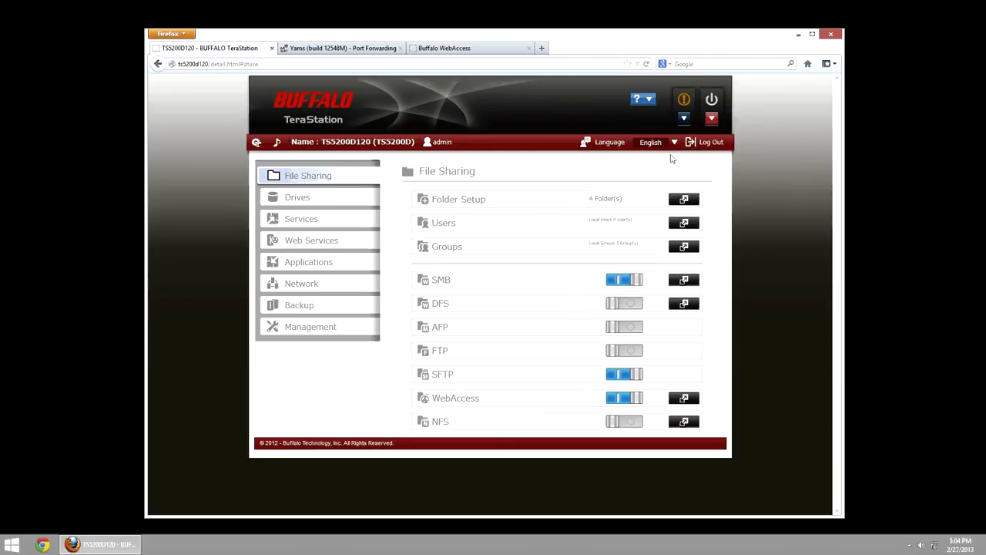
- Confirm the DD-WRT WebAccess rule forwards port 8080 to 192.168.1.132 port 9000
{"action": "left_click", "coordinate": [313, 45]}
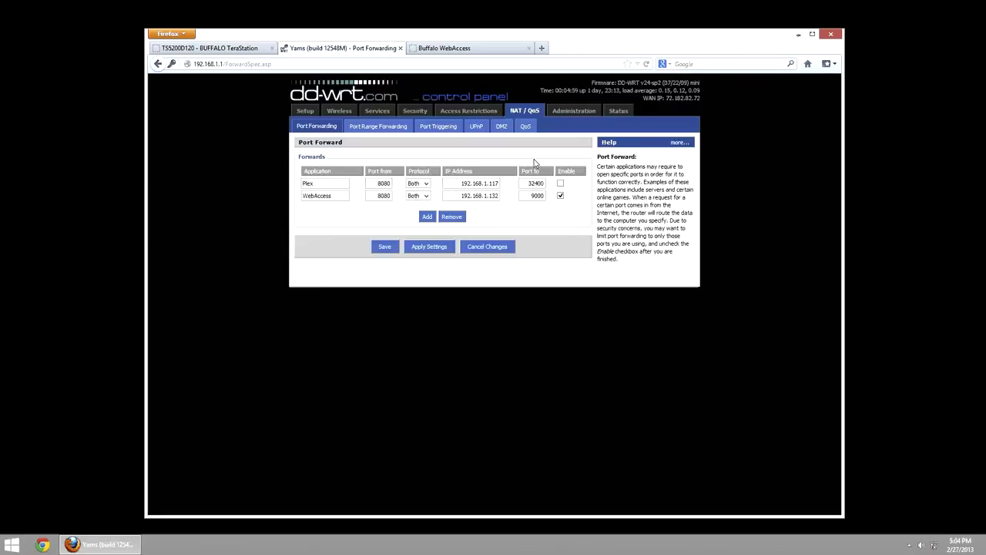
{"action": "left_click_drag", "start_coordinate": [458, 196], "coordinate": [501, 196]}
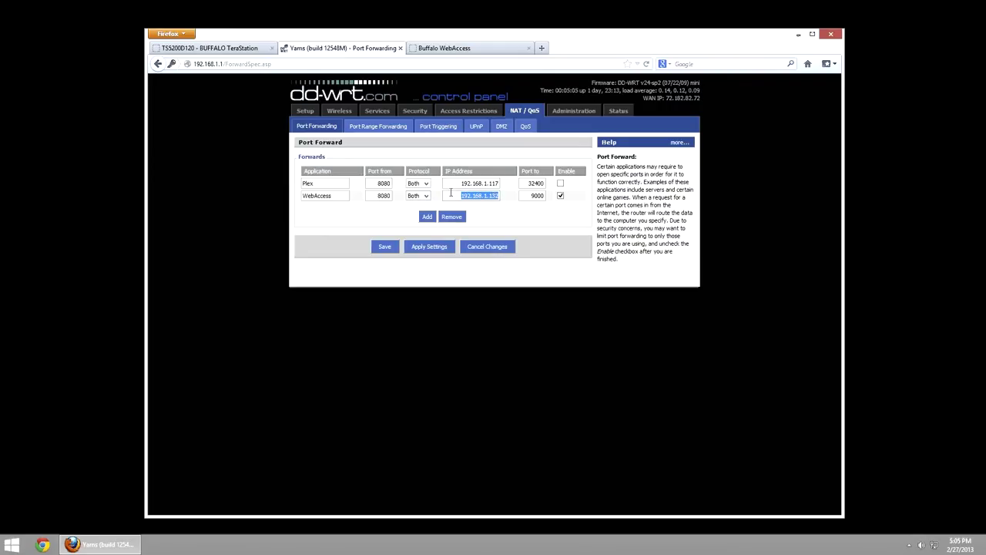
{"action": "left_click", "coordinate": [377, 195]}
{"action": "left_click", "coordinate": [528, 196]}
{"action": "left_click", "coordinate": [239, 49]}
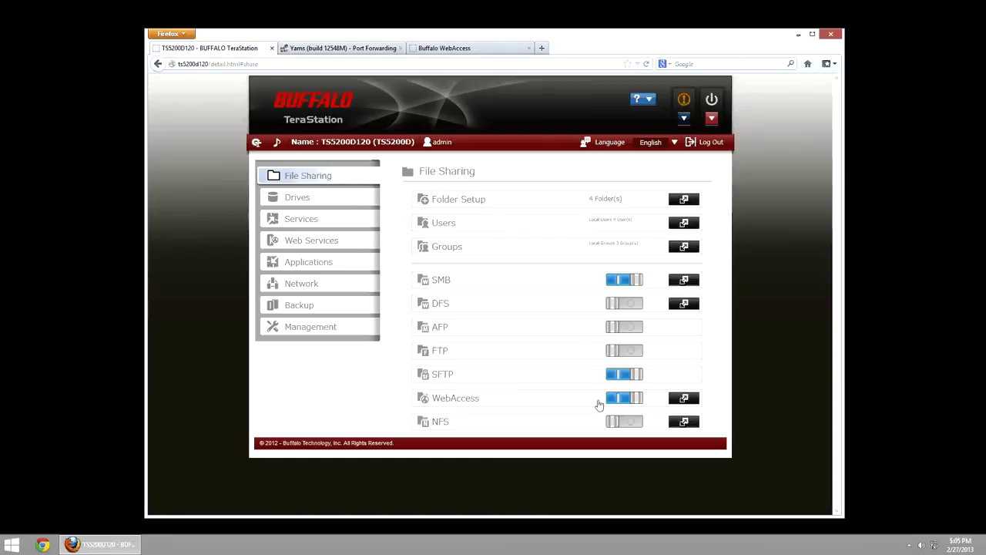
- Turn the WebAccess service off, then switch it back on
{"action": "left_click", "coordinate": [617, 401]}
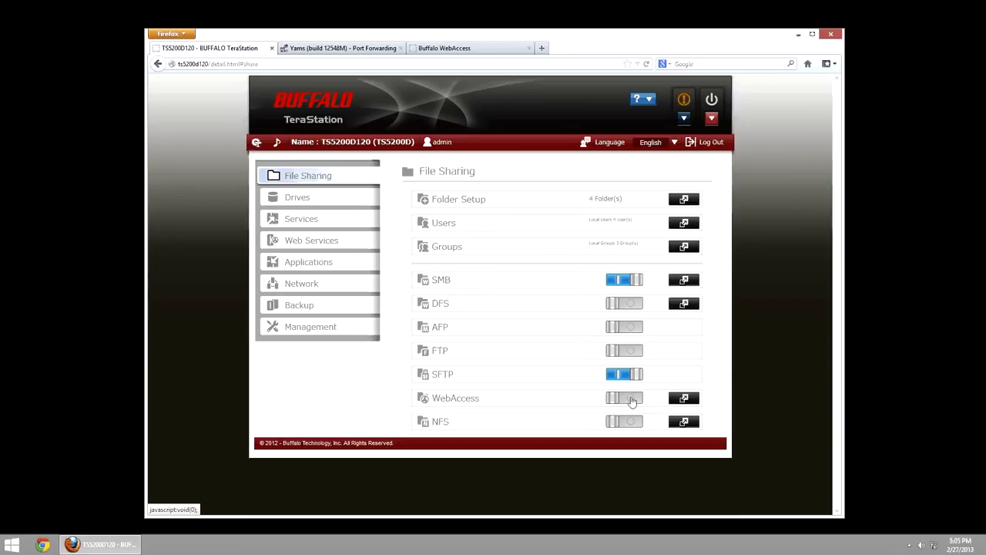
{"action": "left_click", "coordinate": [627, 399]}
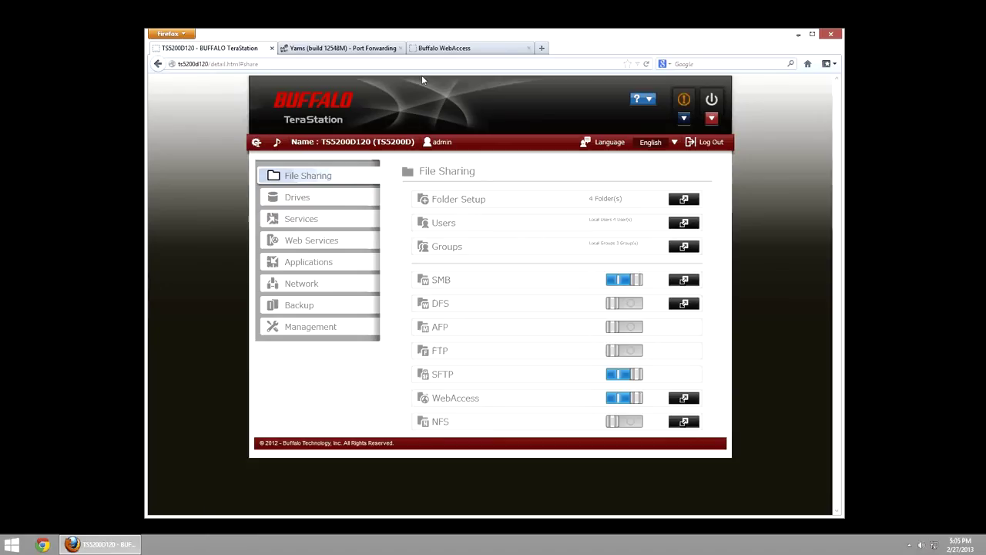
- Connect to the TS5200D120 WebAccess server and inspect the redirected address
{"action": "left_click", "coordinate": [437, 50]}
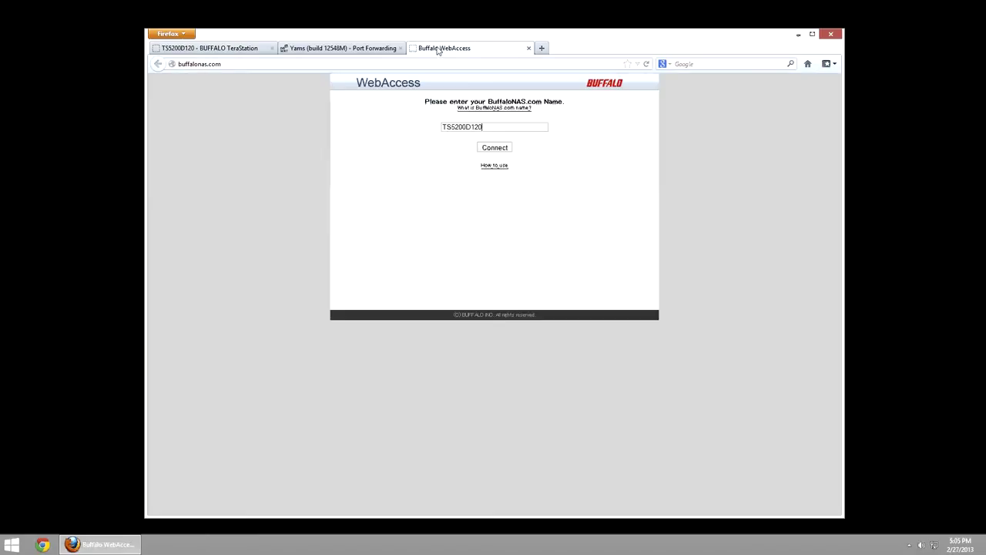
{"action": "left_click_drag", "start_coordinate": [190, 64], "coordinate": [212, 66]}
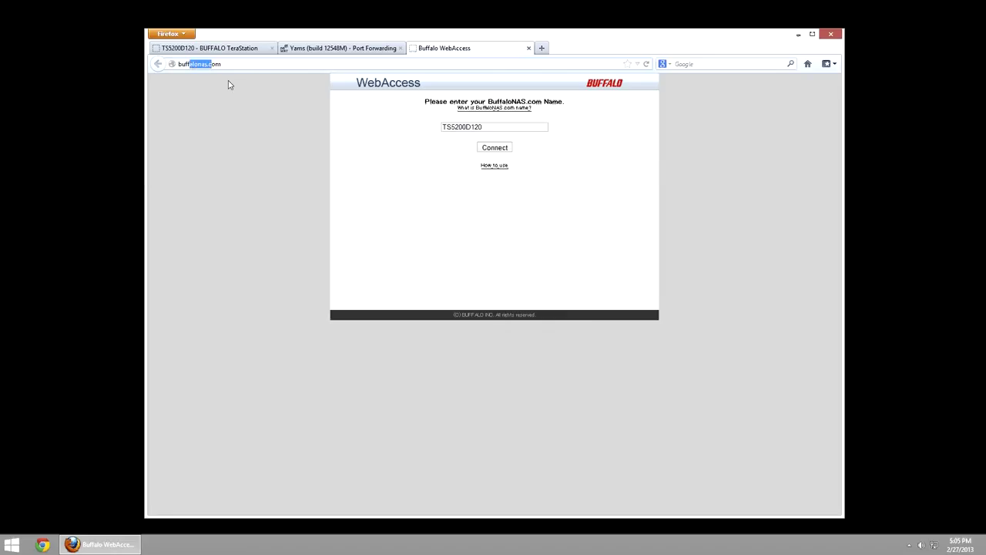
{"action": "left_click", "coordinate": [501, 151]}
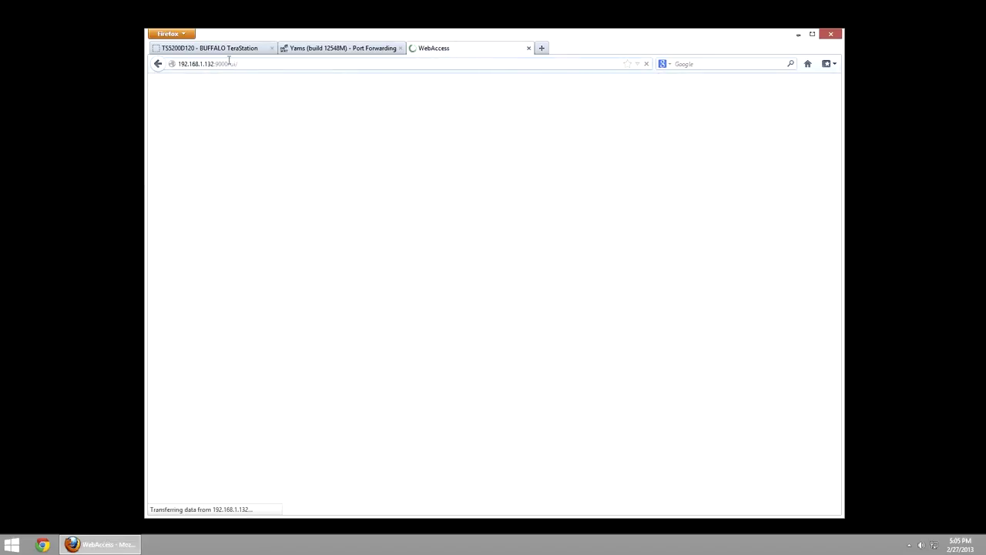
{"action": "left_click", "coordinate": [225, 64]}
{"action": "left_click", "coordinate": [226, 65]}
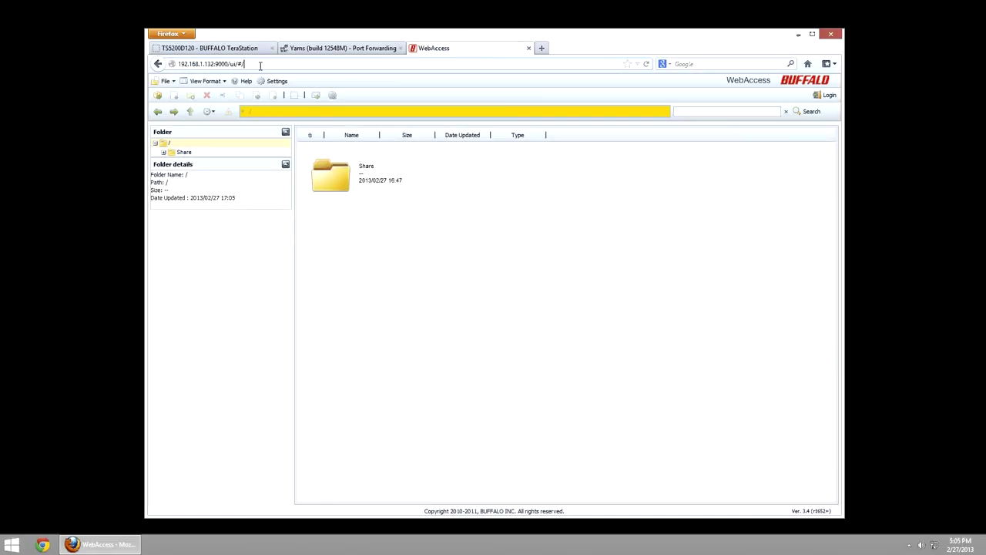
{"action": "left_click_drag", "start_coordinate": [180, 64], "coordinate": [259, 73]}
{"action": "left_click", "coordinate": [216, 64]}
{"action": "key", "text": "End"}
- Browse Share, Performance Tests and LS-WVL SNB, then return to Share
{"action": "double_click", "coordinate": [333, 180]}
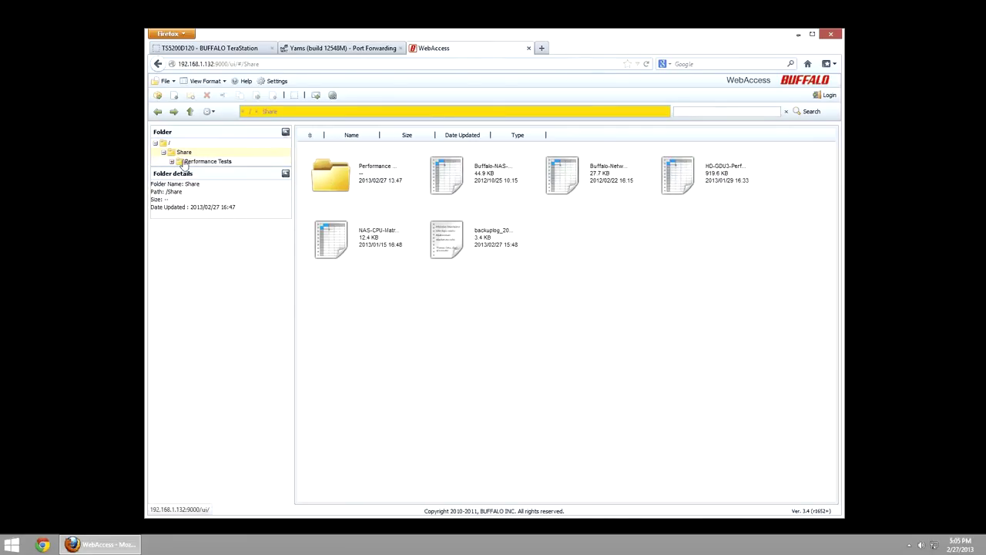
{"action": "left_click", "coordinate": [176, 164]}
{"action": "left_click", "coordinate": [216, 171]}
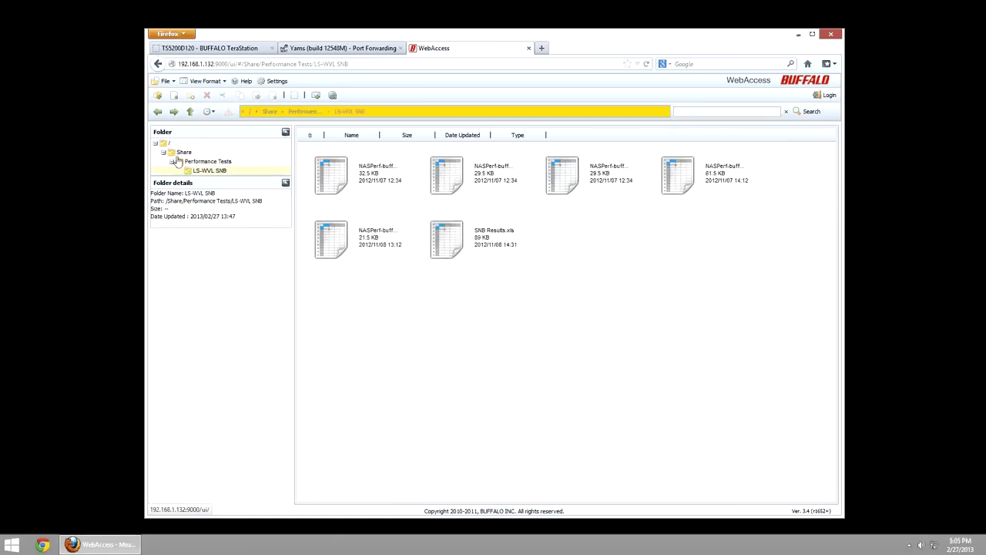
{"action": "left_click", "coordinate": [193, 161]}
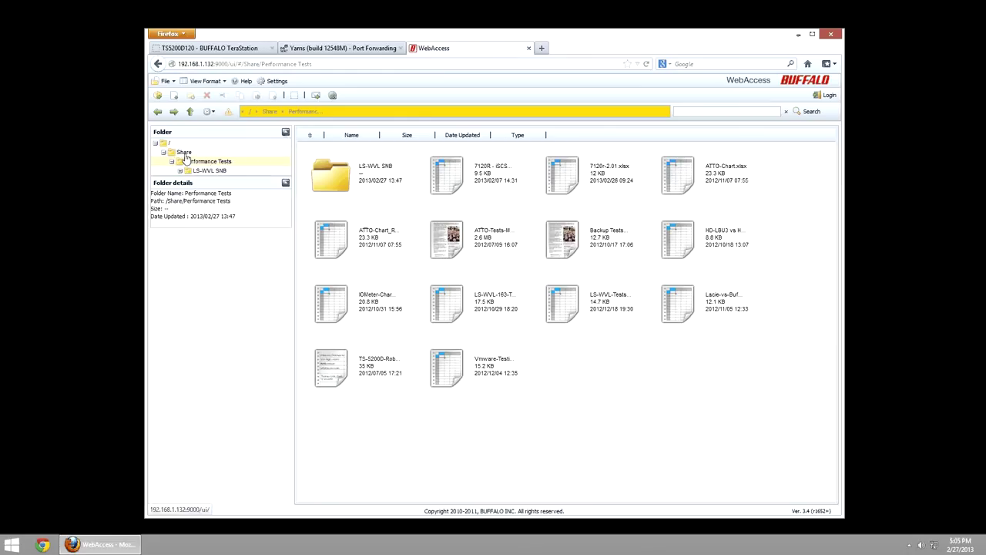
{"action": "left_click", "coordinate": [184, 153]}
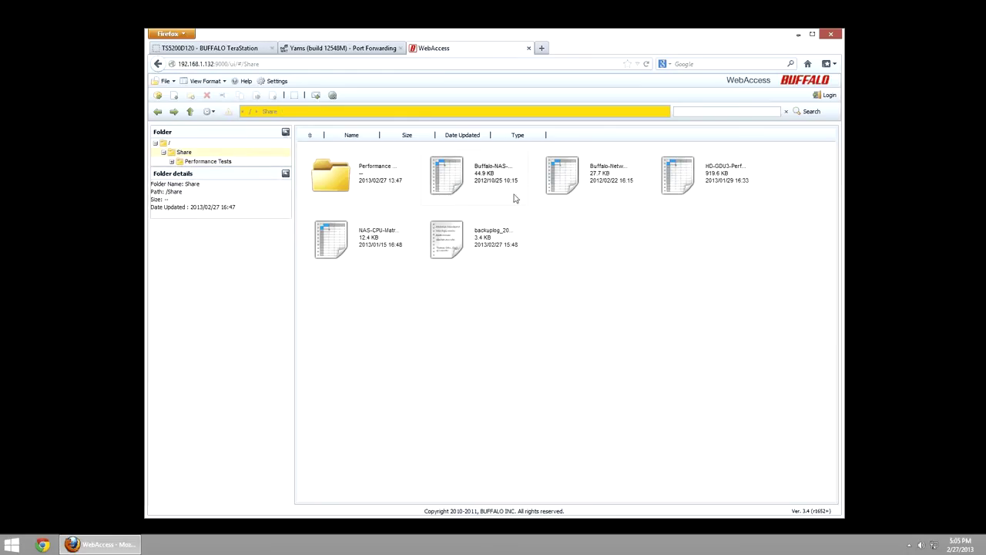
- Start opening Buffalo-NAS-Comparison-2012-10-25.xlsx, then cancel the file dialog
{"action": "left_click", "coordinate": [472, 183]}
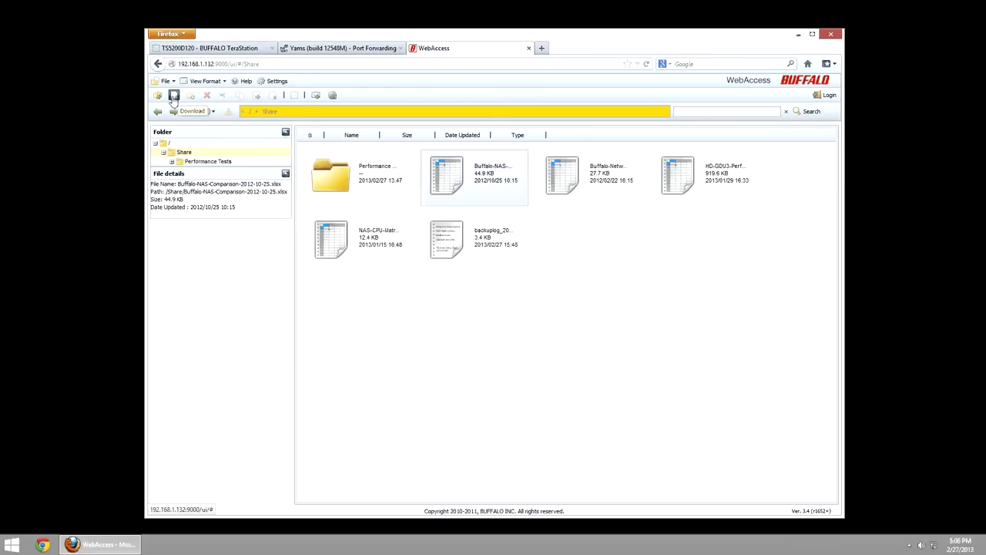
{"action": "double_click", "coordinate": [444, 183]}
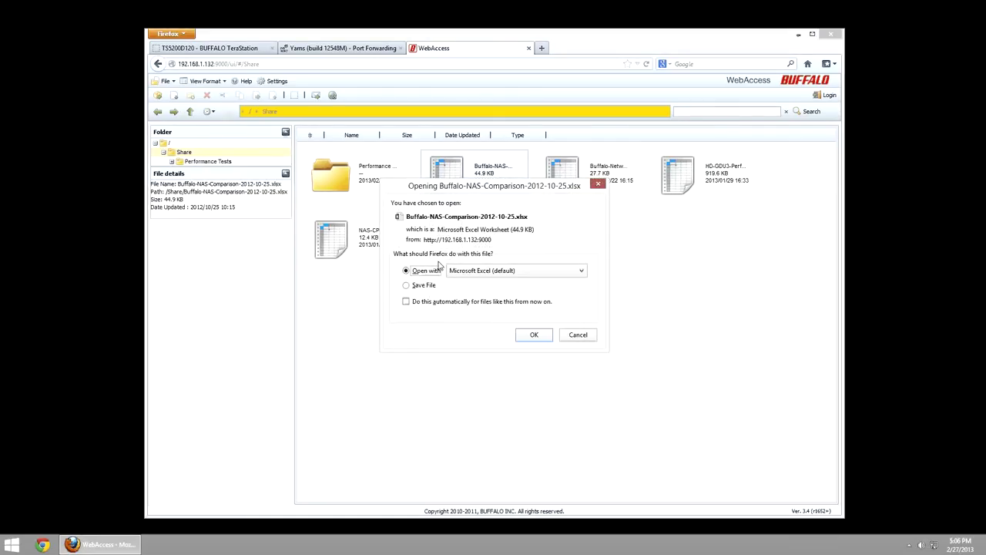
{"action": "left_click", "coordinate": [422, 285]}
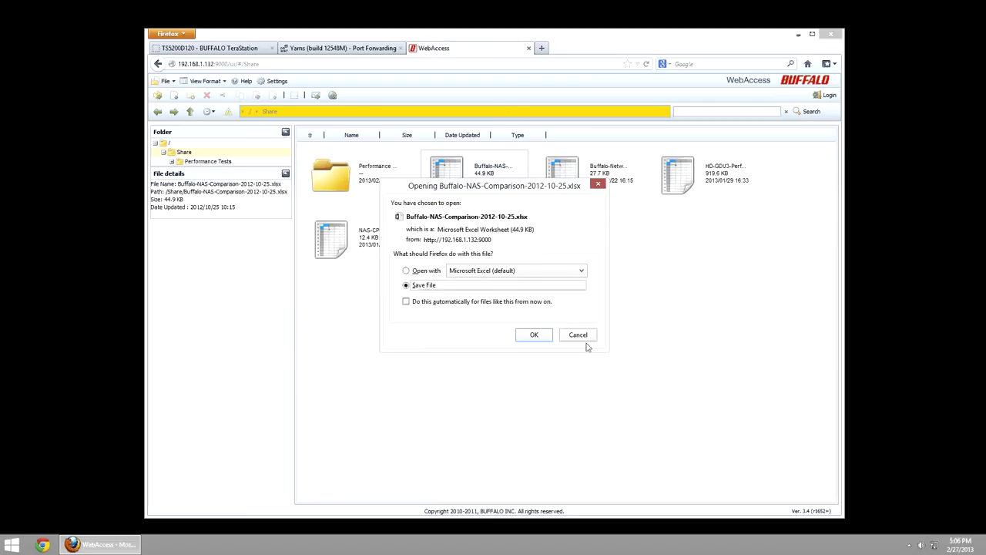
{"action": "left_click", "coordinate": [579, 335]}
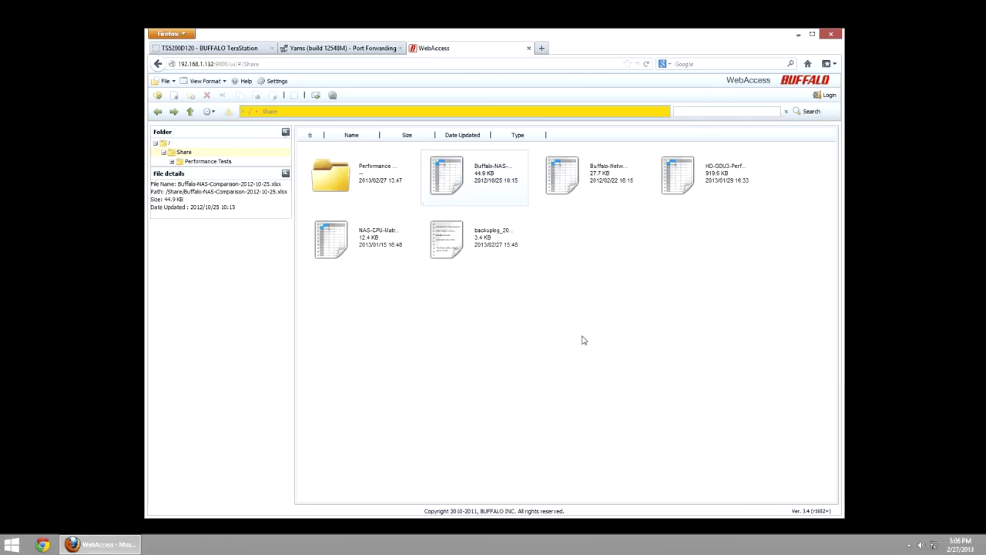
- Revisit Performance Tests > LS-WVL SNB, select a NASPerf file, and go back to Share
{"action": "left_click", "coordinate": [360, 177]}
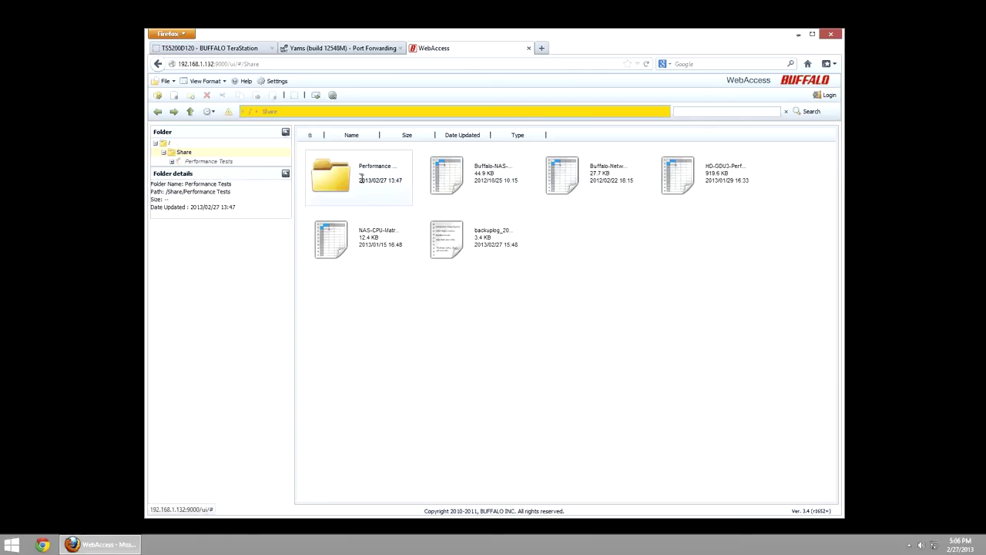
{"action": "double_click", "coordinate": [361, 177]}
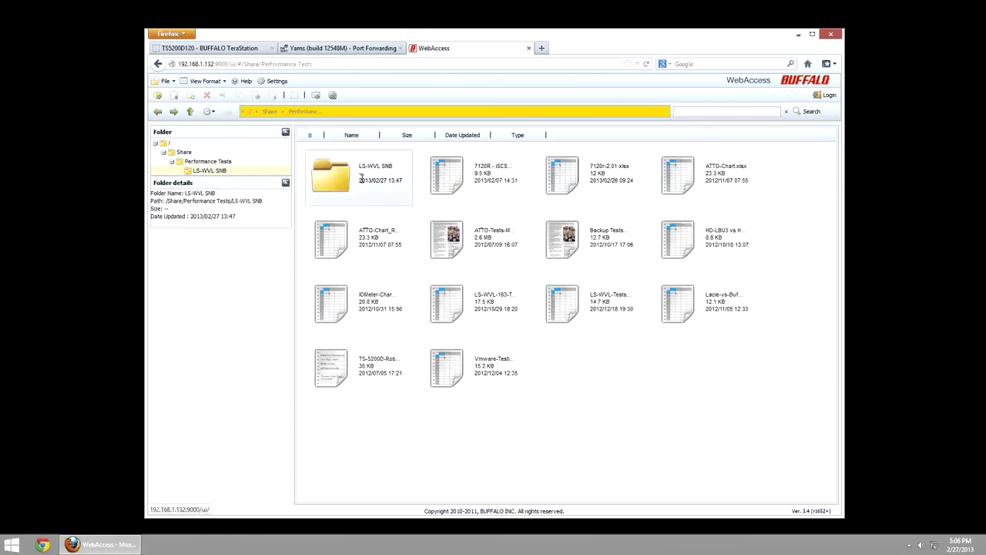
{"action": "double_click", "coordinate": [361, 178]}
{"action": "left_click", "coordinate": [475, 182]}
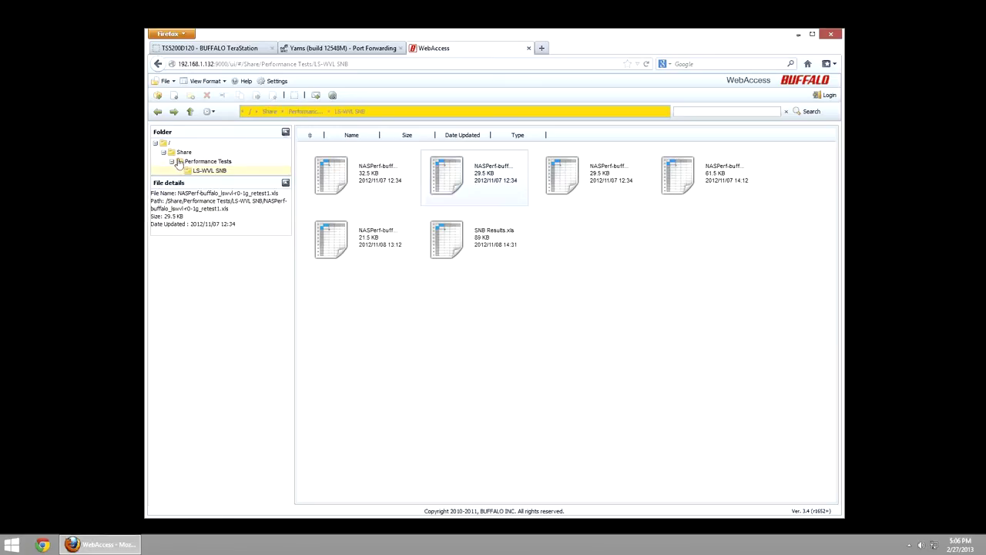
{"action": "left_click", "coordinate": [182, 152]}
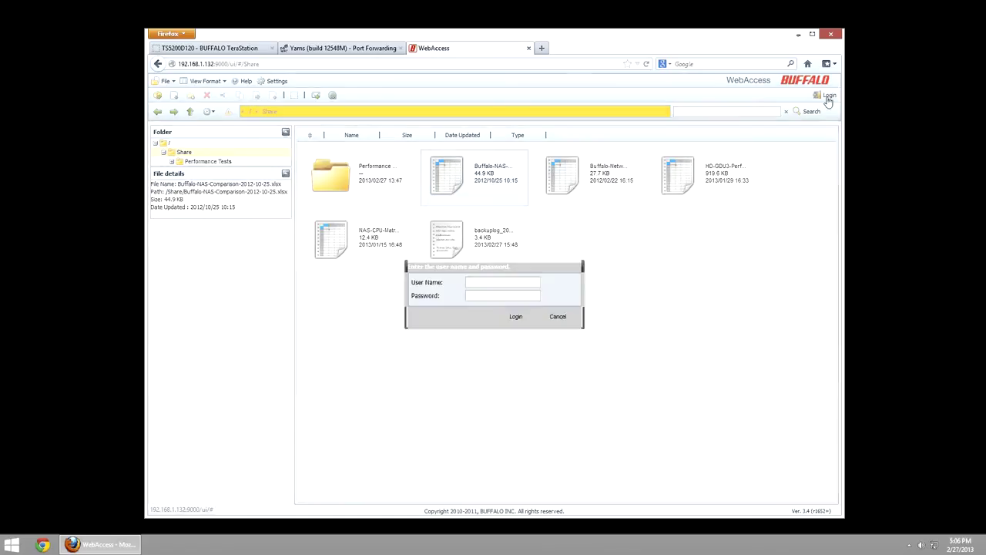
- Log in as the read user with its password
{"action": "left_click", "coordinate": [501, 282]}
{"action": "type", "text": "read"}
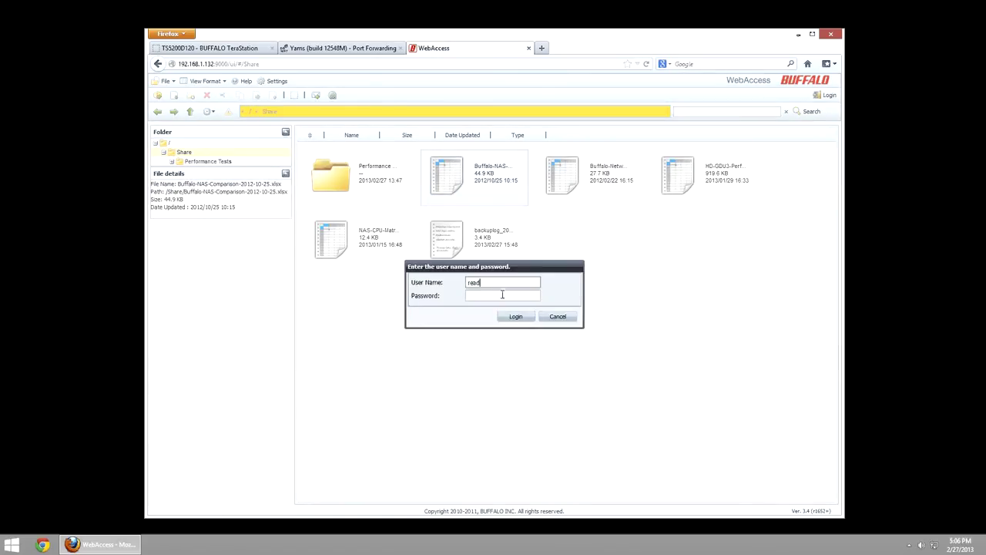
{"action": "left_click", "coordinate": [502, 295]}
{"action": "type", "text": "read"}
{"action": "left_click", "coordinate": [526, 318]}
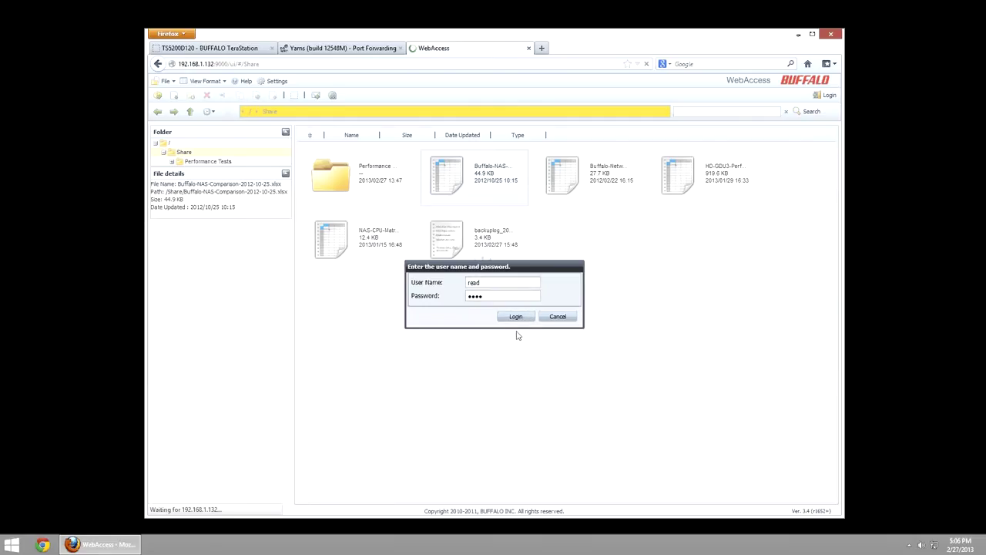
- Open Share1 from the root to view its xlsx files, then return to Share
{"action": "left_click_drag", "start_coordinate": [561, 260], "coordinate": [567, 312]}
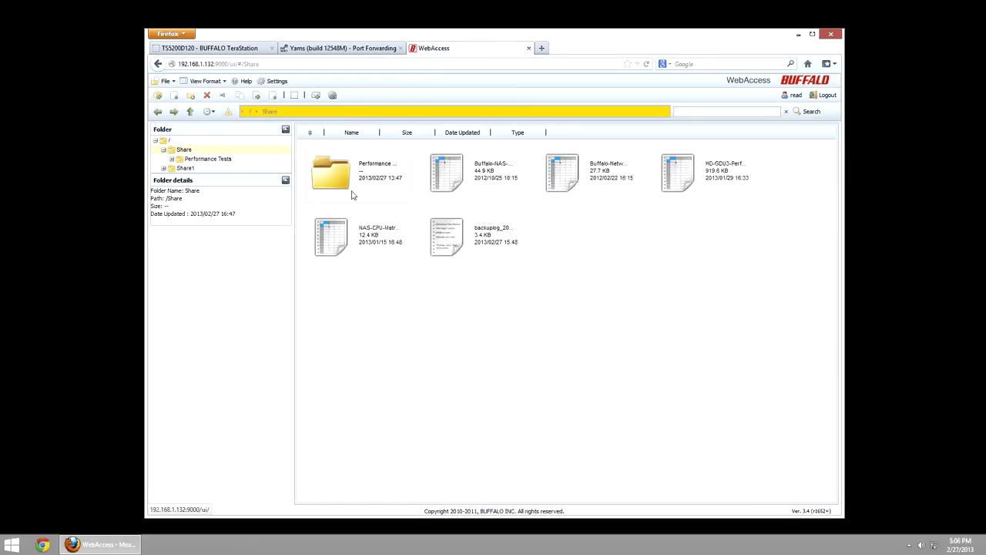
{"action": "left_click", "coordinate": [173, 143]}
{"action": "left_click", "coordinate": [367, 189]}
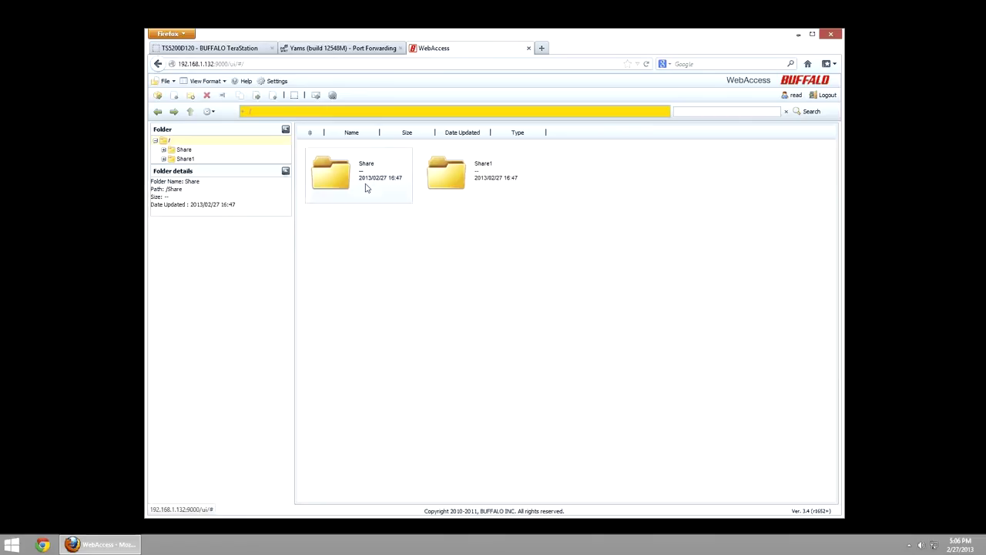
{"action": "double_click", "coordinate": [452, 198]}
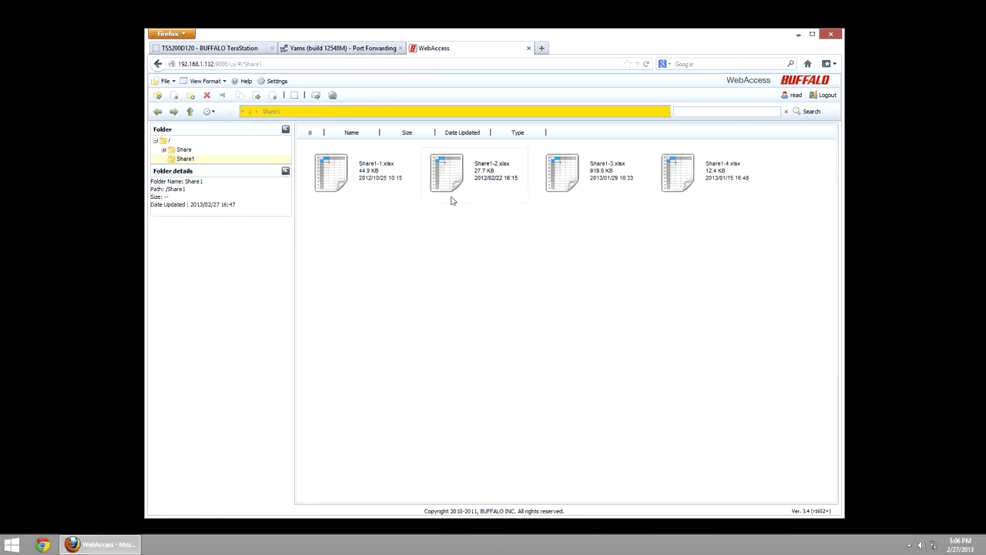
{"action": "left_click", "coordinate": [390, 174]}
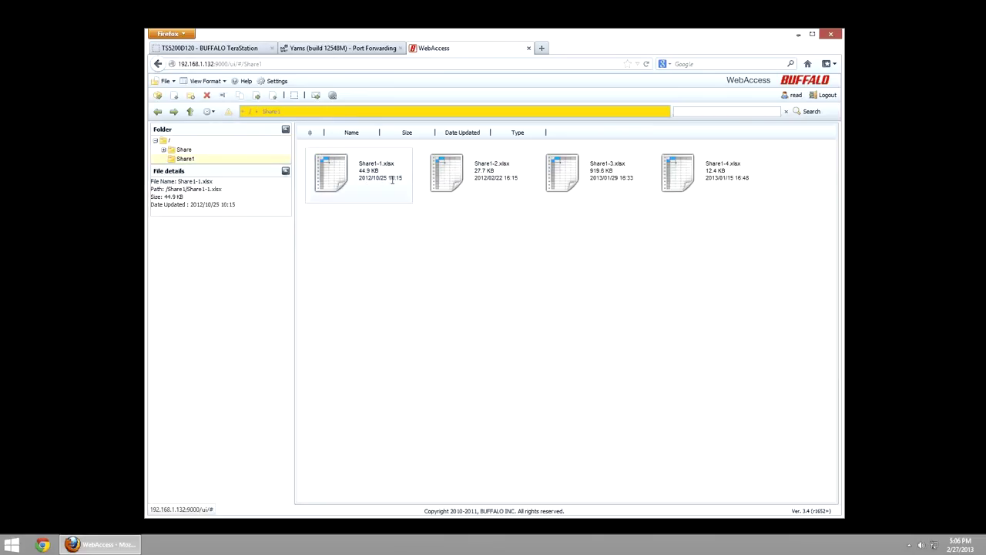
{"action": "left_click", "coordinate": [182, 151]}
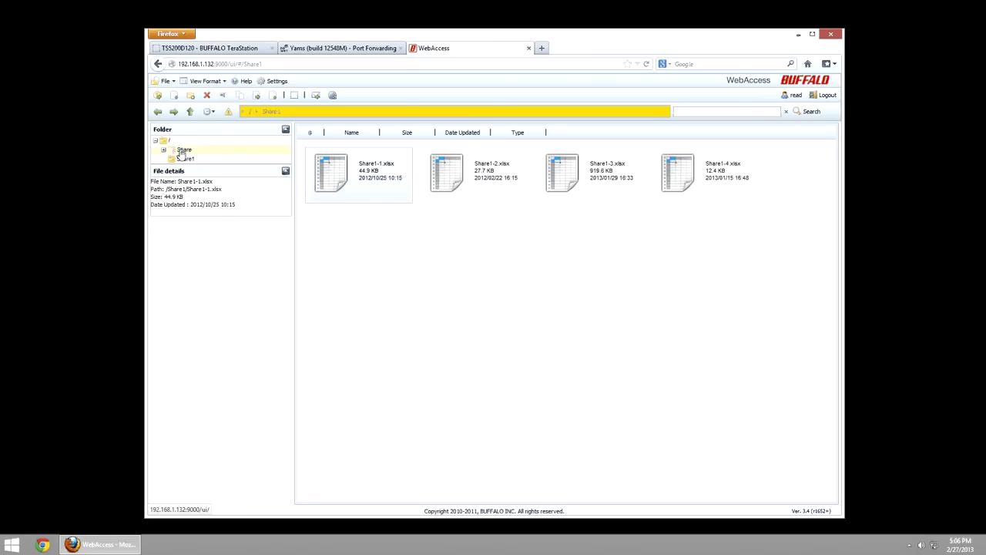
- Upload Buffalo-NAS-Comparison-2012-10-25.xlsx from \\TS5200D120\Share into Share, overwriting the existing copy
{"action": "left_click", "coordinate": [271, 97]}
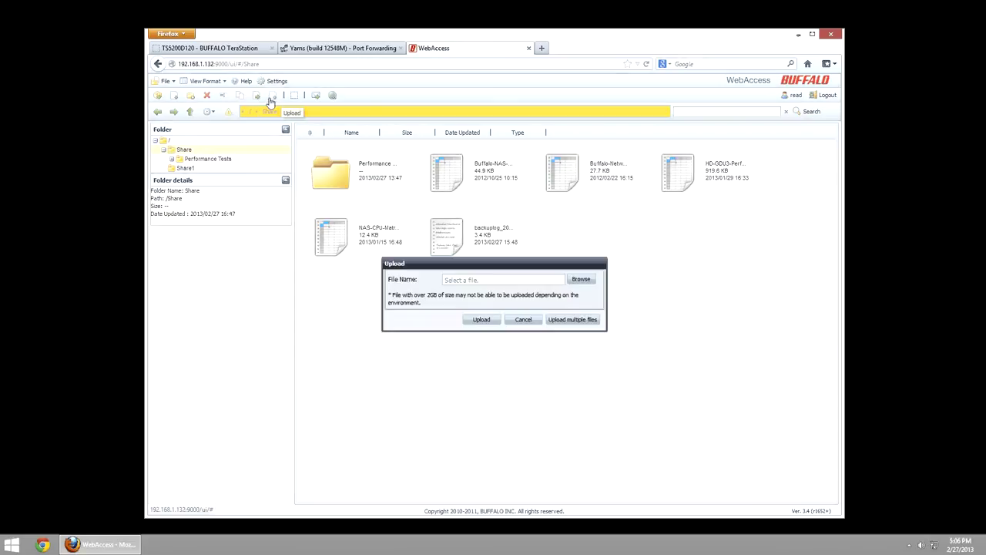
{"action": "left_click", "coordinate": [578, 282]}
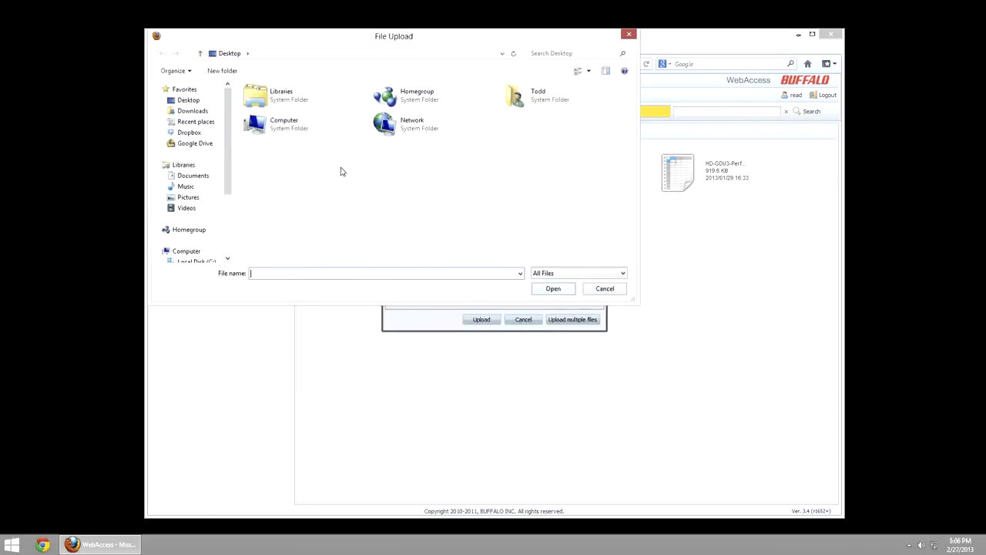
{"action": "scroll", "coordinate": [230, 236], "scroll_direction": "down", "scroll_amount": 3}
{"action": "left_click", "coordinate": [292, 60]}
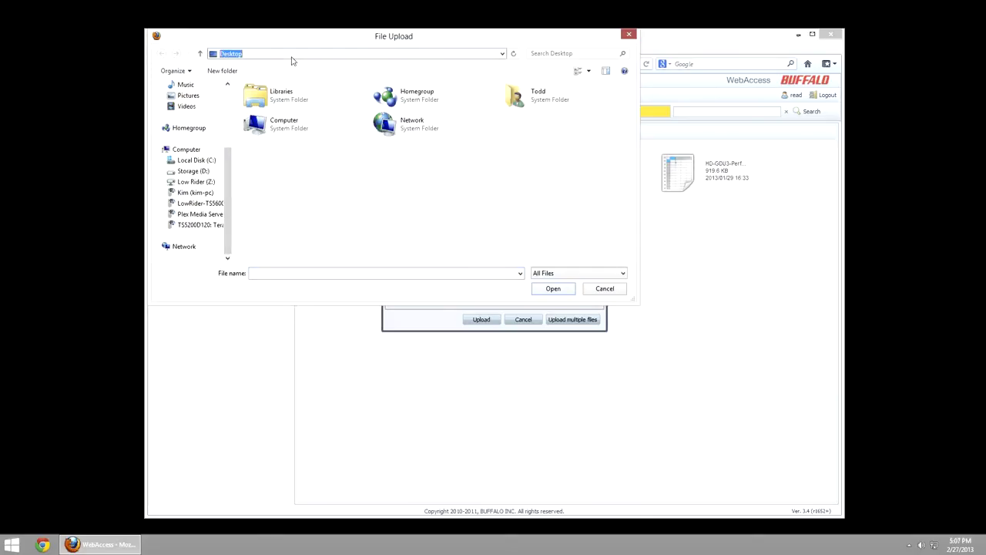
{"action": "type", "text": "\\\\TS5200D120"}
{"action": "key", "text": "Return"}
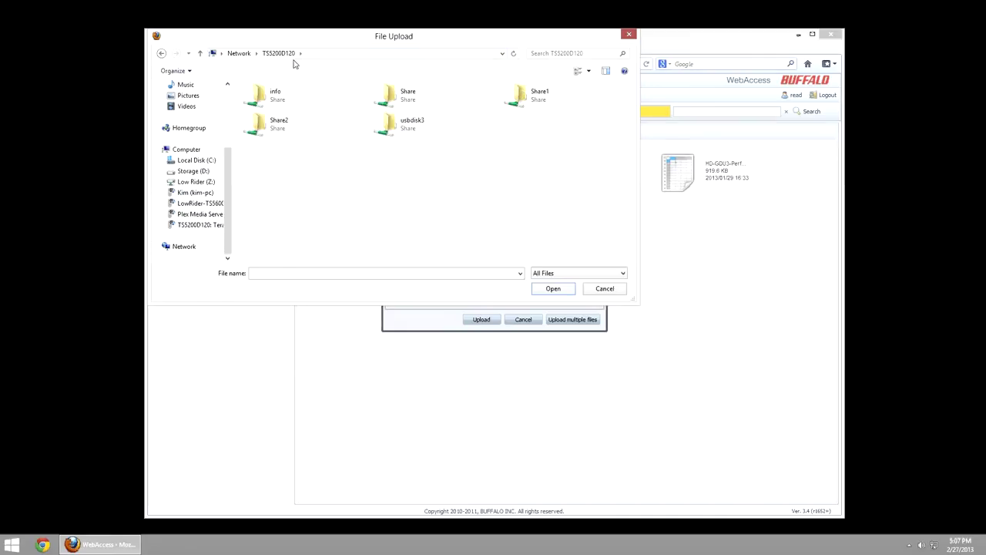
{"action": "double_click", "coordinate": [404, 99]}
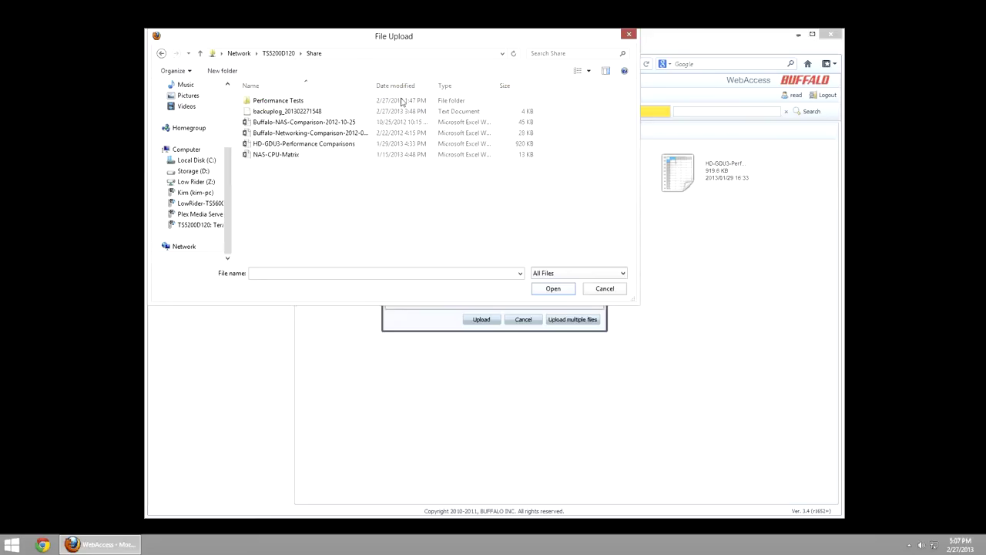
{"action": "double_click", "coordinate": [305, 122]}
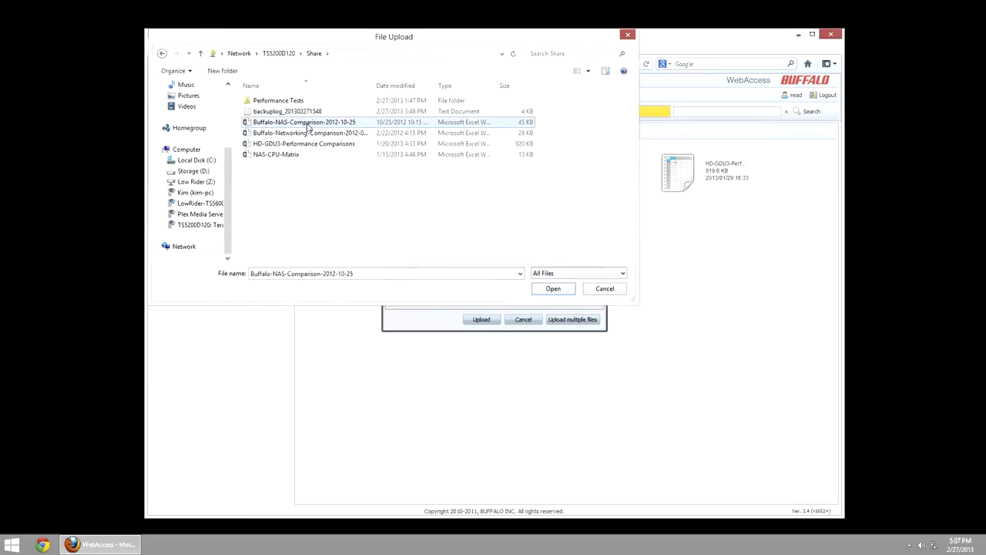
{"action": "left_click", "coordinate": [486, 325]}
{"action": "left_click", "coordinate": [481, 313]}
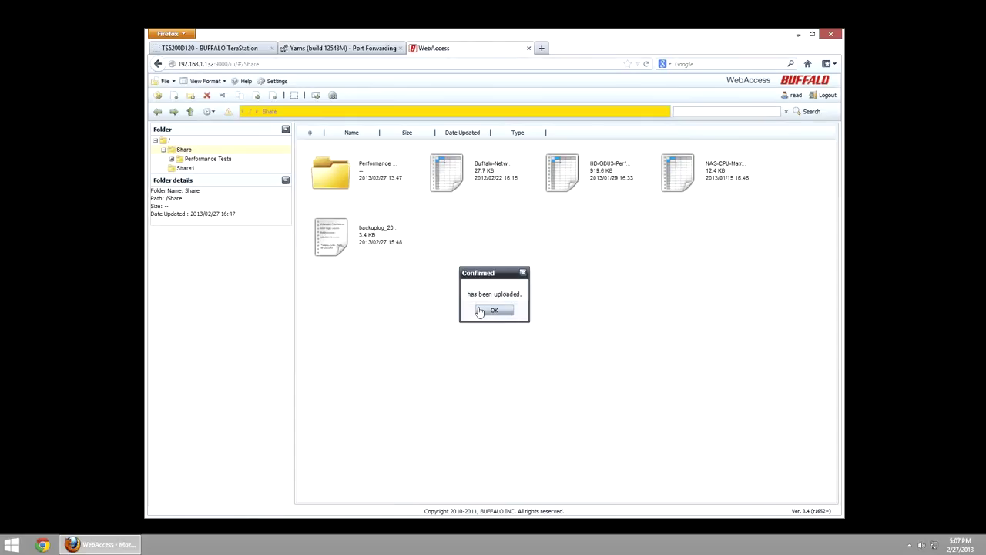
{"action": "left_click", "coordinate": [487, 310]}
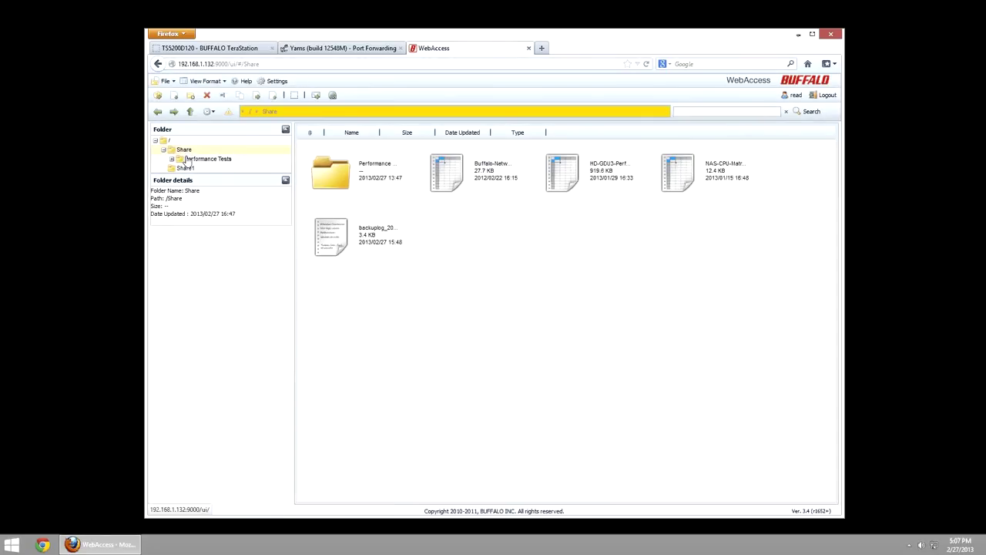
- Try uploading NAS-CPU-Matrix.xlsx into Share1 and accept the 'cannot be written to' refusal
{"action": "left_click", "coordinate": [185, 153]}
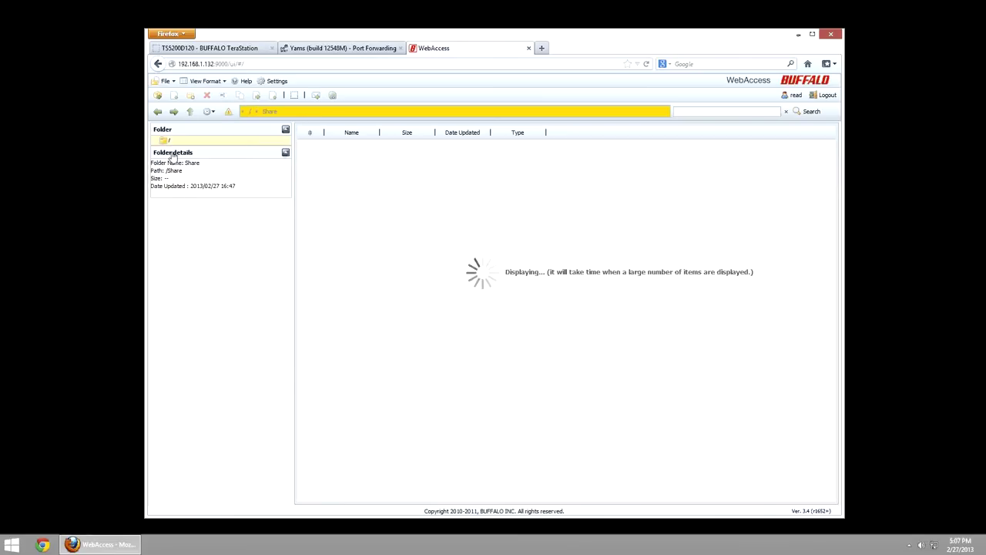
{"action": "left_click", "coordinate": [185, 160]}
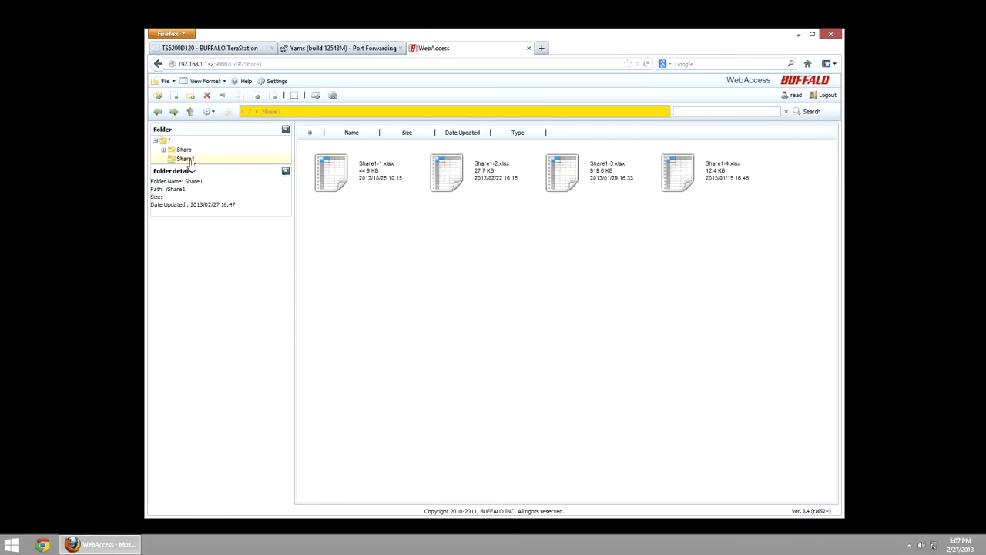
{"action": "left_click", "coordinate": [273, 96]}
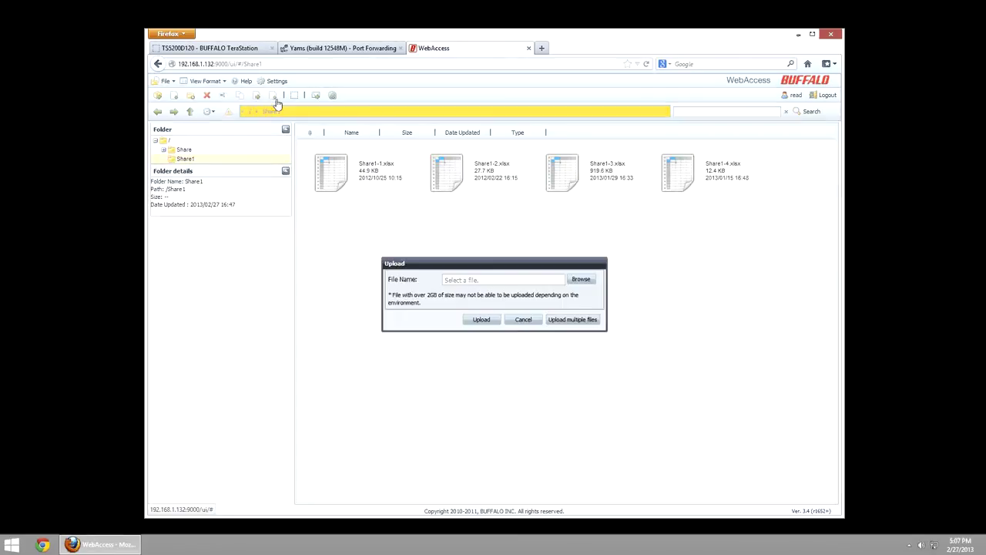
{"action": "left_click", "coordinate": [581, 279]}
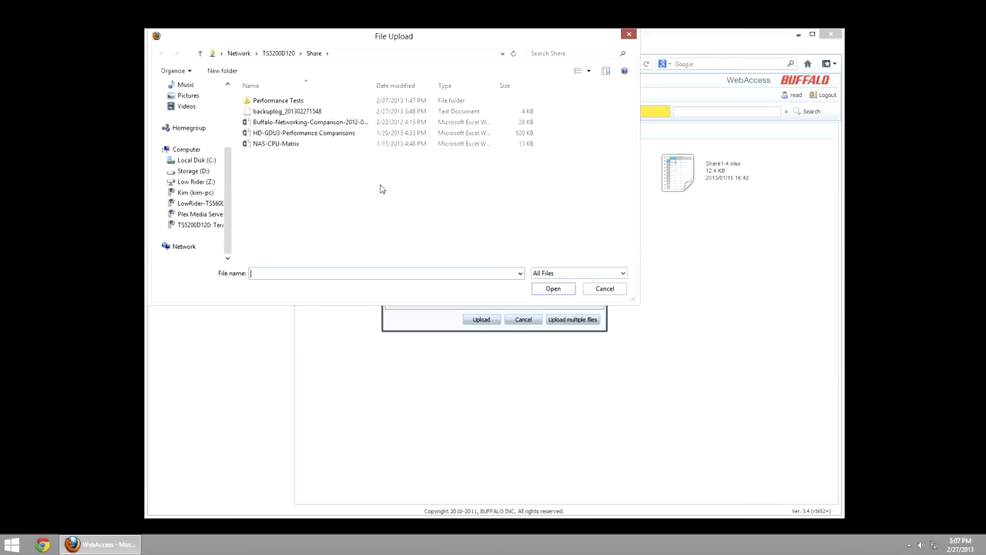
{"action": "double_click", "coordinate": [278, 145]}
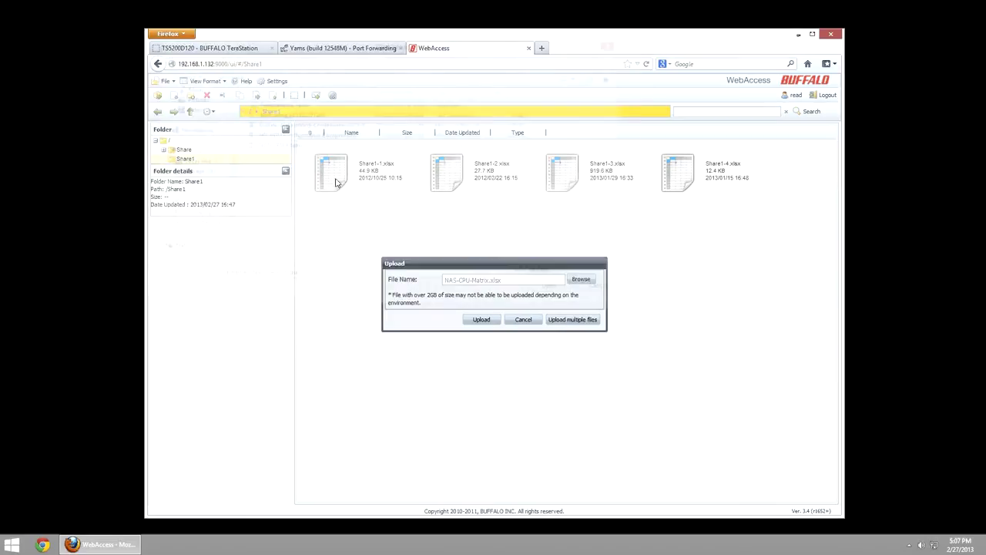
{"action": "left_click", "coordinate": [481, 319]}
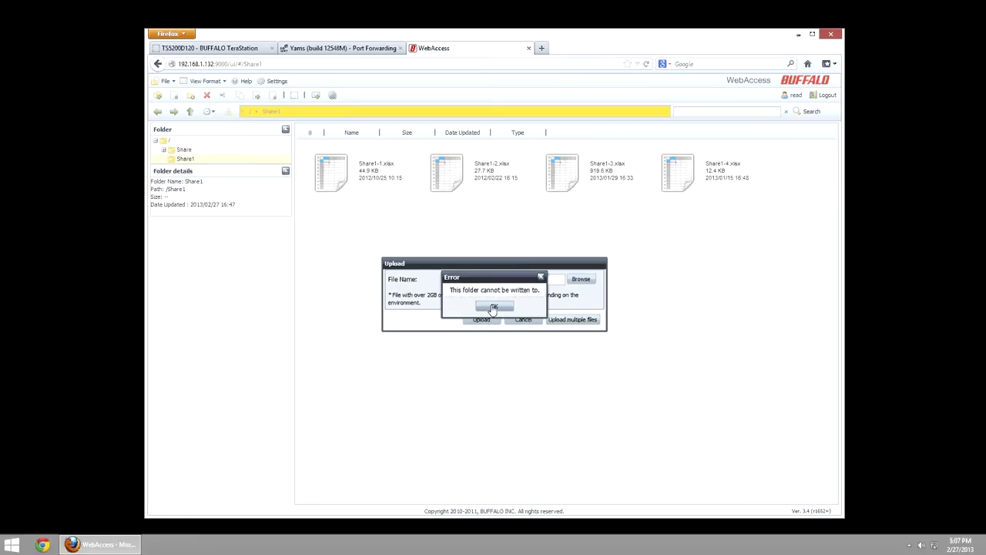
{"action": "left_click", "coordinate": [493, 308]}
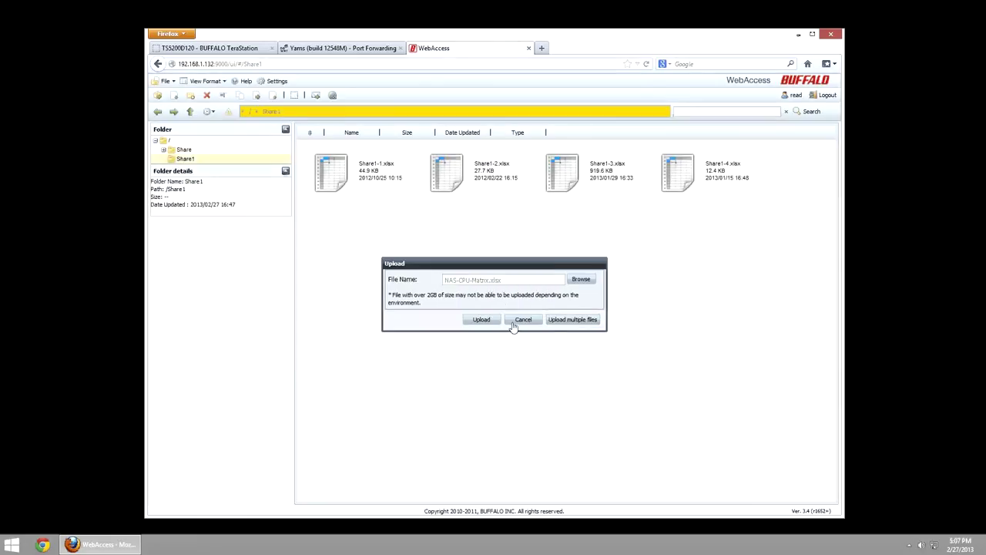
{"action": "left_click", "coordinate": [523, 319]}
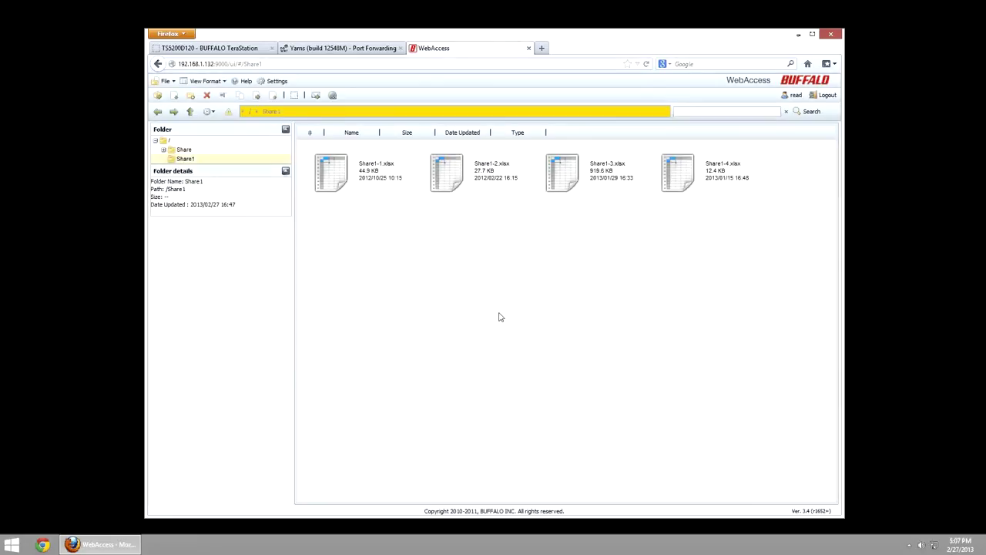
{"action": "left_click", "coordinate": [348, 184]}
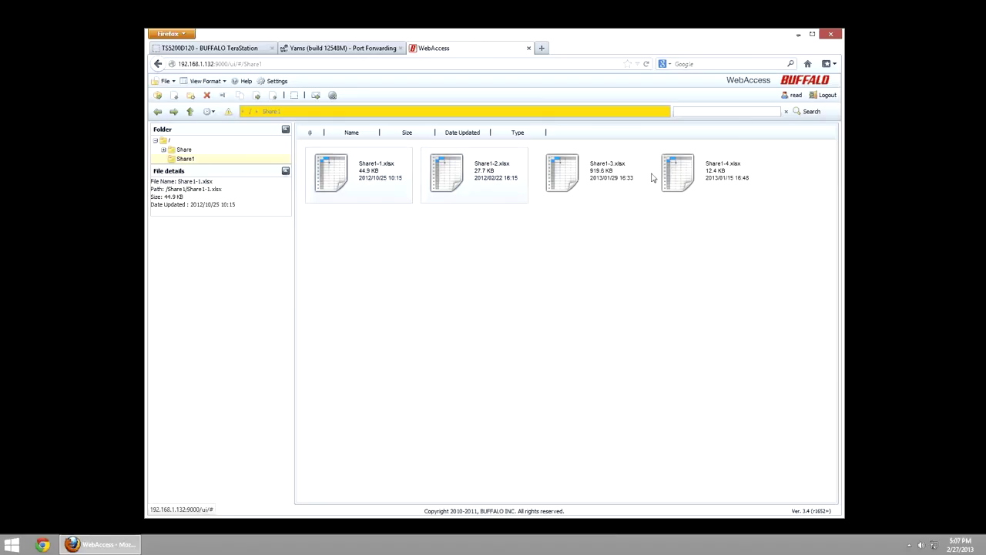
- Download Share1-1.xlsx and Share1-2.xlsx together and open download.zip with WinRAR
{"action": "left_click", "coordinate": [493, 185]}
{"action": "left_click", "coordinate": [174, 95]}
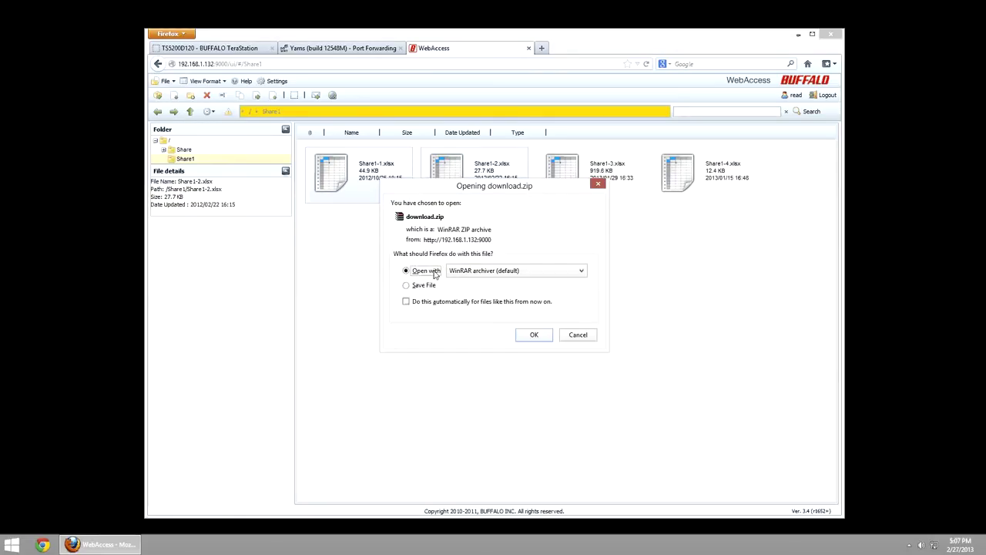
{"action": "left_click", "coordinate": [534, 334]}
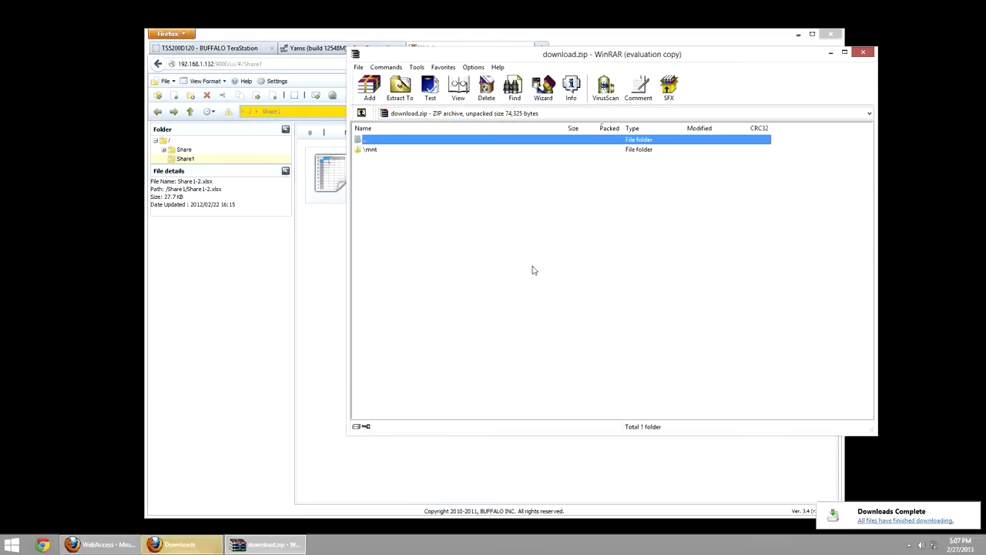
- Drill through mnt > lvm > lvm_array1 > lvm101_Share > Share1 to find both xlsx files, then close WinRAR
{"action": "key", "text": "Escape"}
{"action": "double_click", "coordinate": [418, 152]}
{"action": "double_click", "coordinate": [418, 152]}
{"action": "double_click", "coordinate": [417, 152]}
{"action": "left_click", "coordinate": [418, 152]}
{"action": "double_click", "coordinate": [417, 152]}
{"action": "double_click", "coordinate": [417, 151]}
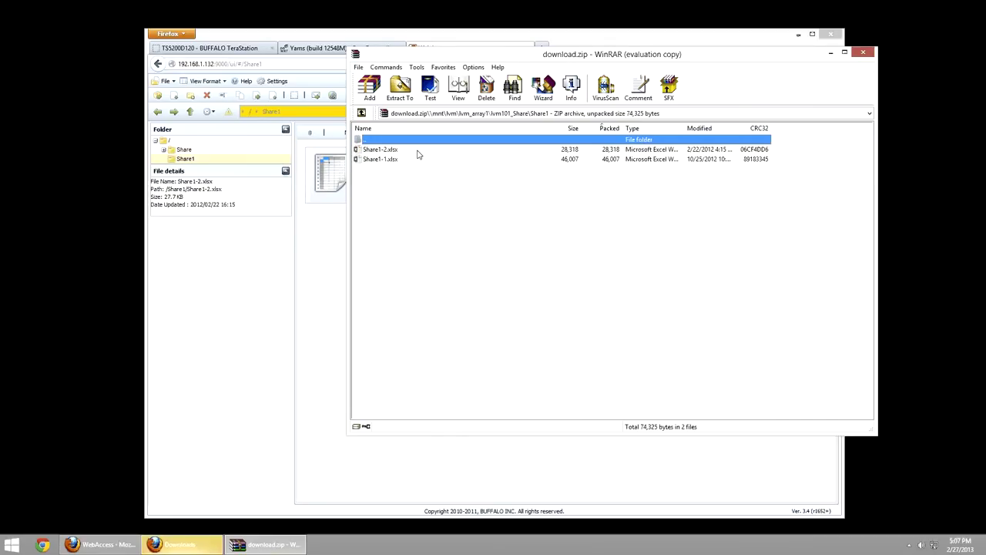
{"action": "left_click_drag", "start_coordinate": [420, 216], "coordinate": [380, 157]}
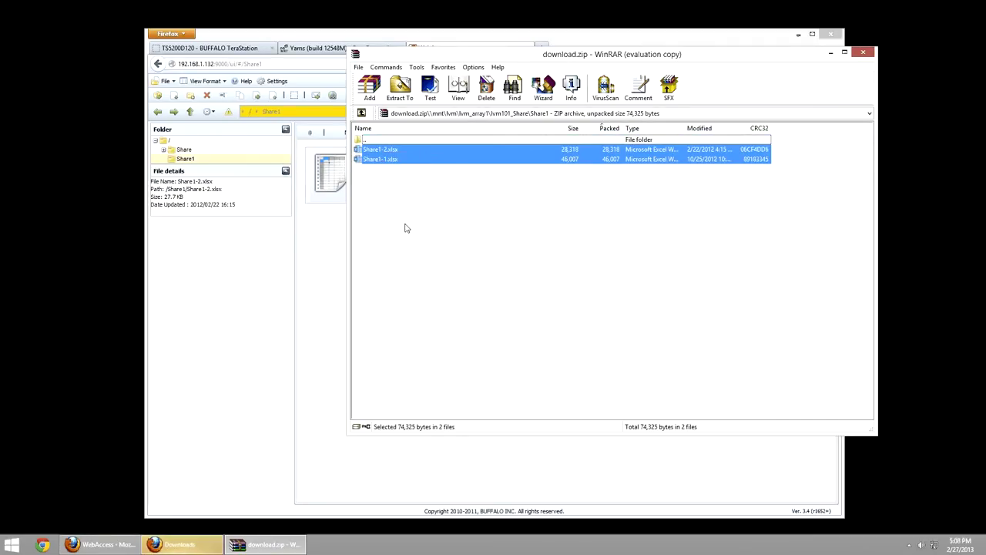
{"action": "left_click", "coordinate": [408, 227]}
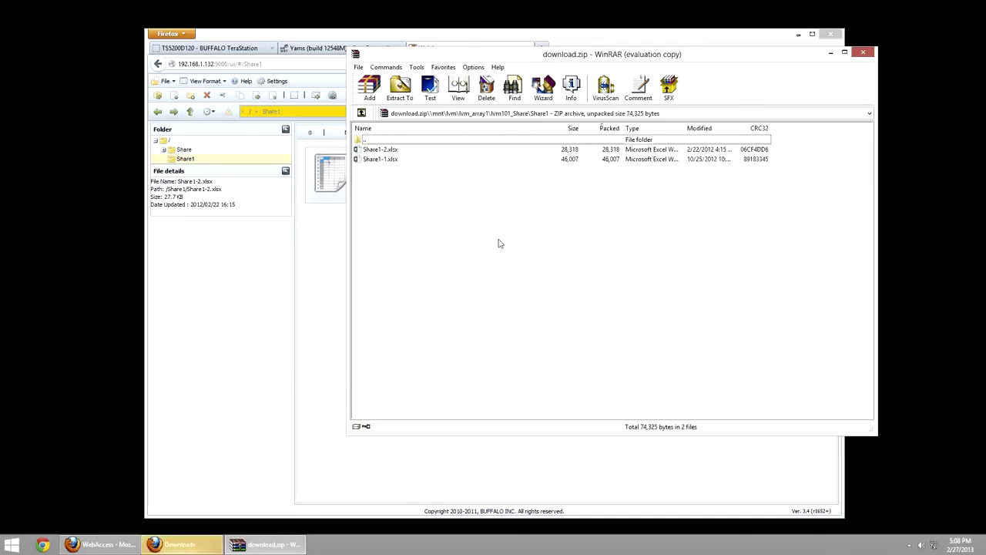
{"action": "key", "text": "alt+F4"}
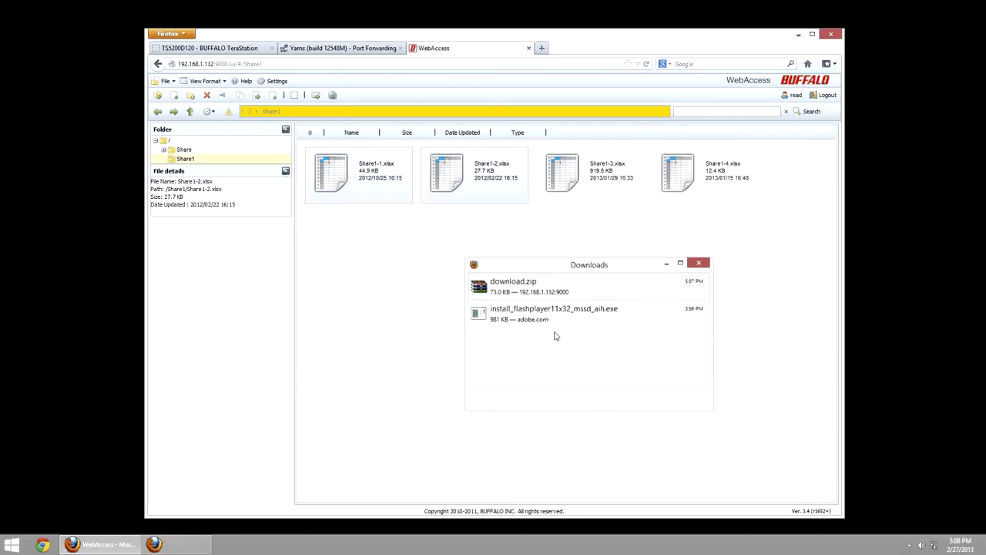
- Close the Downloads window, log out of WebAccess, and reload the page
{"action": "key", "text": "alt+F4"}
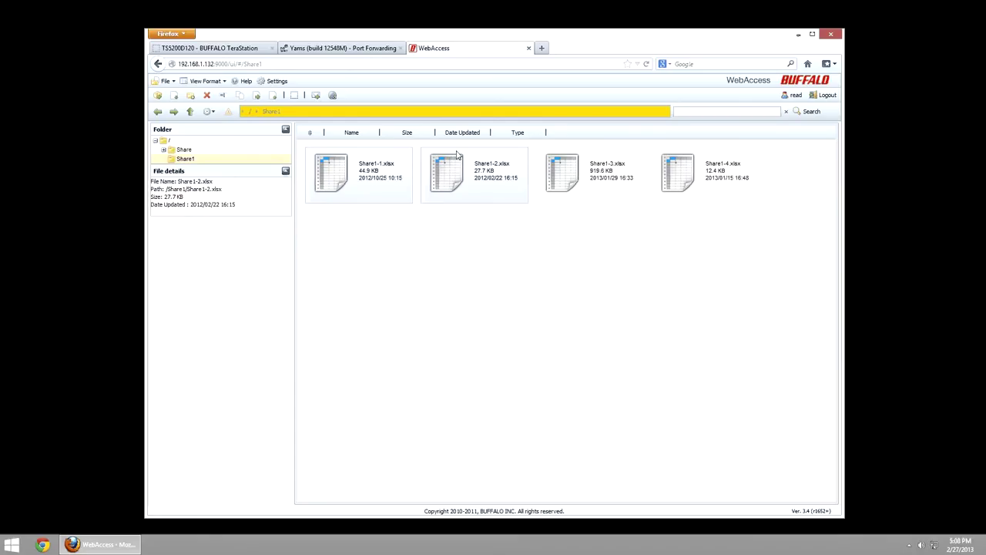
{"action": "left_click", "coordinate": [827, 95]}
{"action": "left_click", "coordinate": [489, 306]}
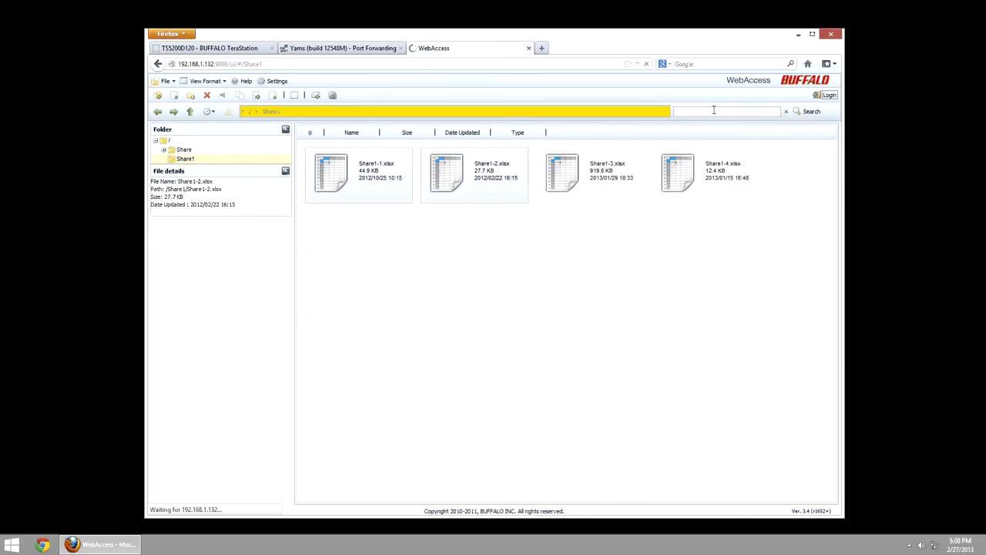
{"action": "key", "text": "F5"}
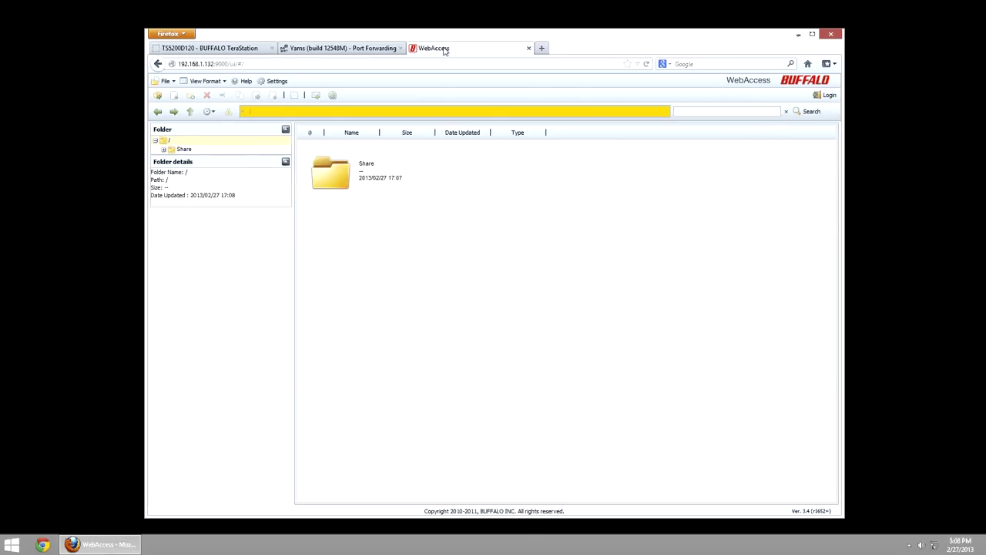
- Sign in as the readwrite user with its password
{"action": "left_click", "coordinate": [825, 95]}
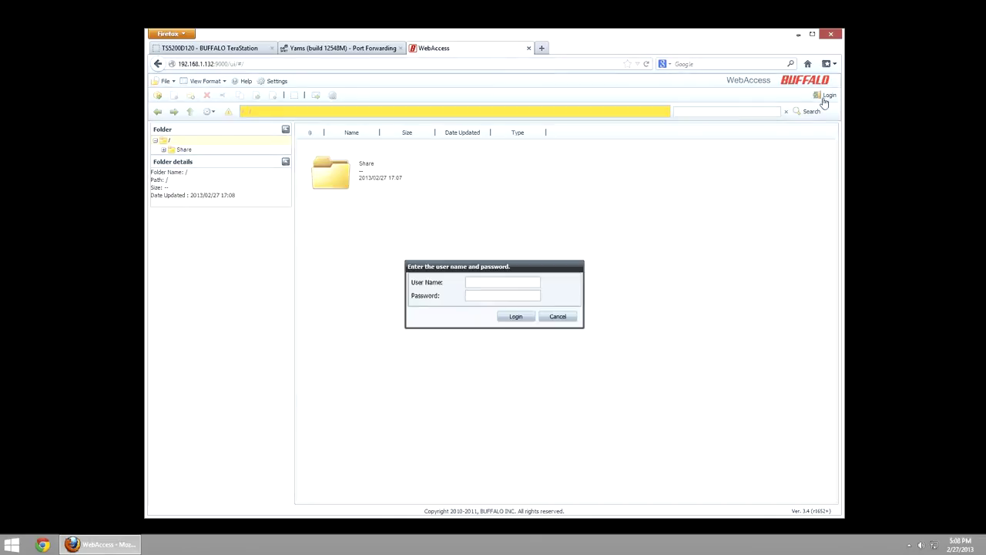
{"action": "left_click", "coordinate": [479, 282]}
{"action": "type", "text": "readwrite"}
{"action": "key", "text": "Tab"}
{"action": "type", "text": "password"}
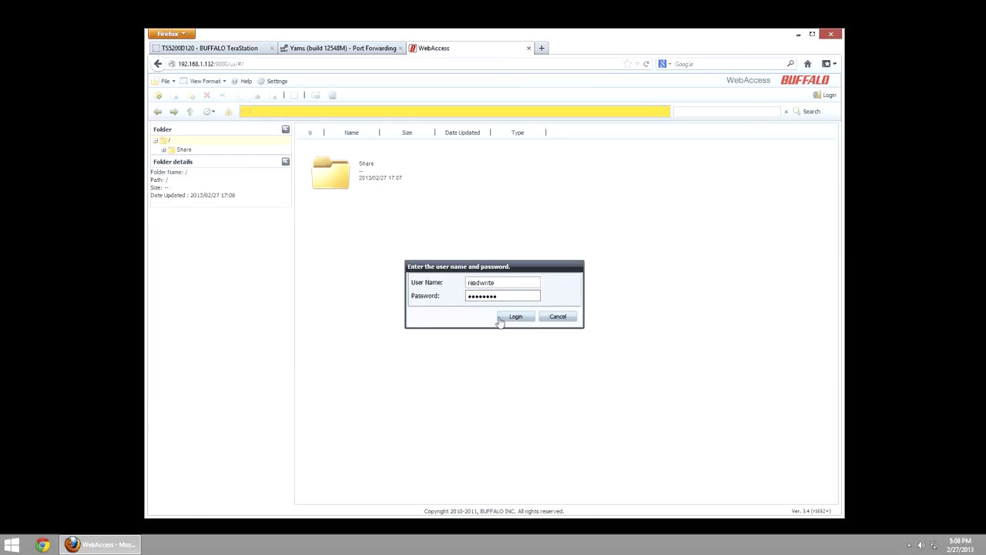
{"action": "left_click", "coordinate": [509, 317]}
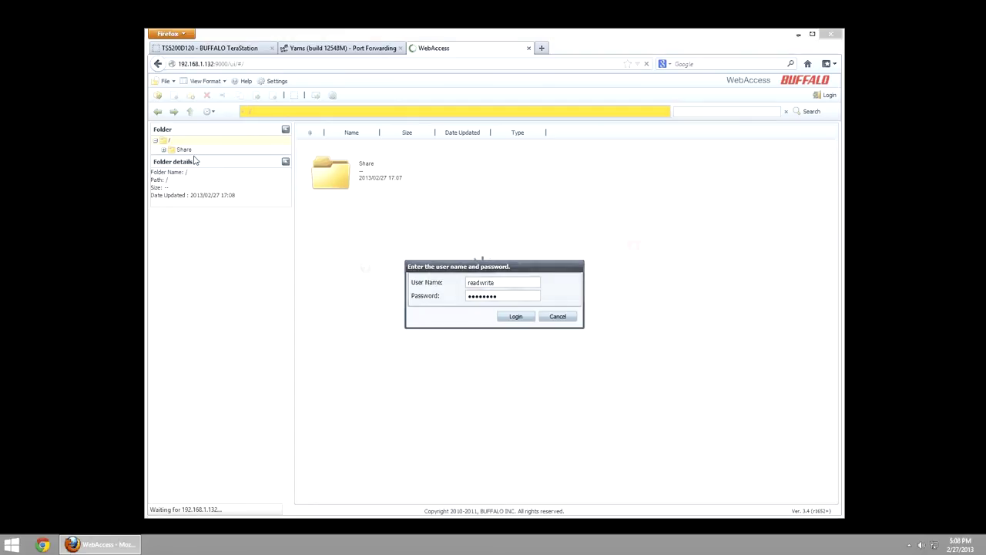
- Resend the page data, then browse Share1, Share2, Share and Performance Tests
{"action": "left_click", "coordinate": [467, 290]}
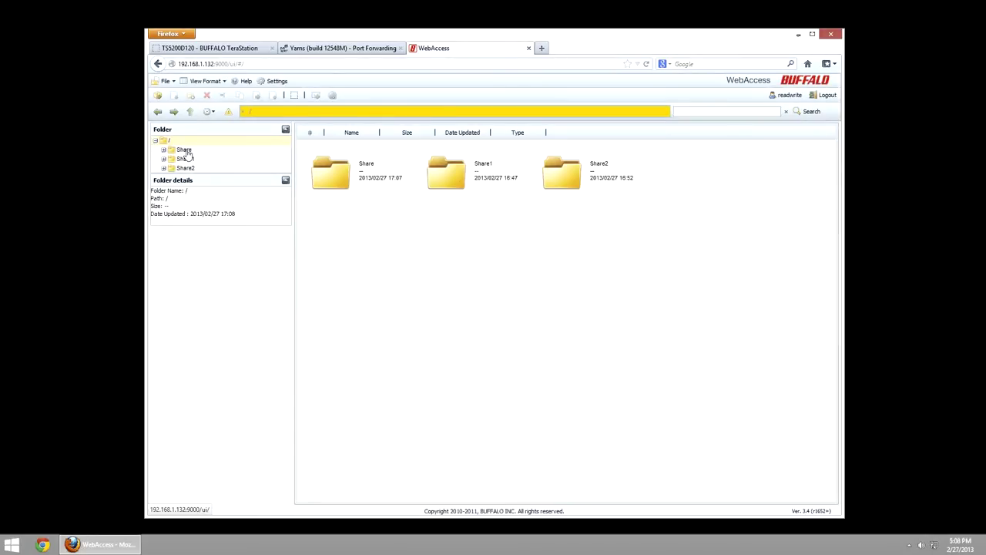
{"action": "left_click", "coordinate": [187, 158]}
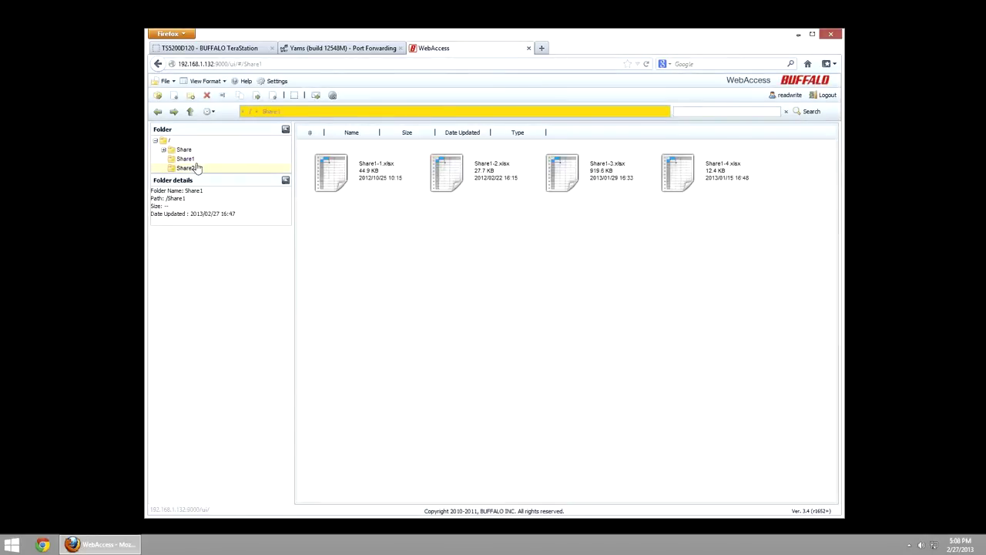
{"action": "left_click", "coordinate": [197, 167]}
{"action": "left_click", "coordinate": [187, 151]}
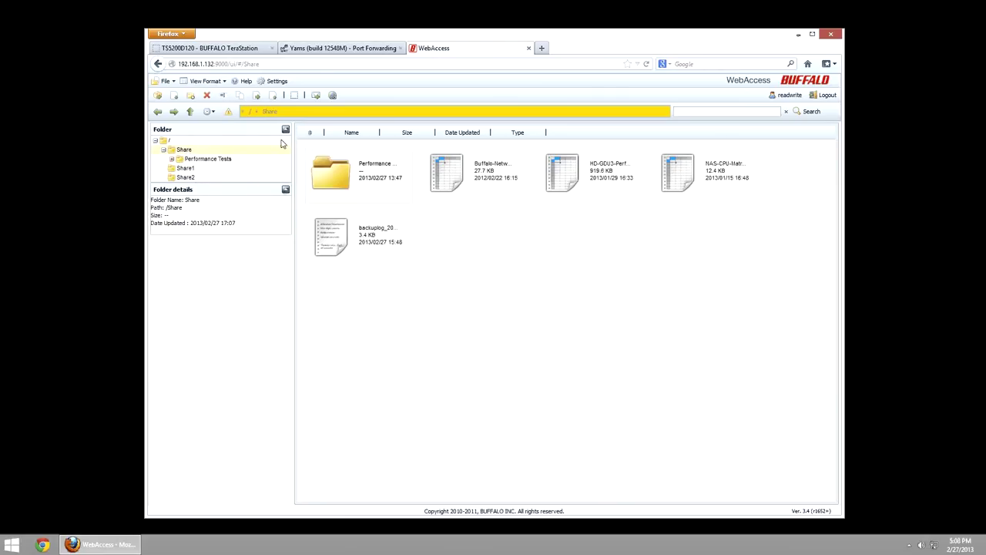
{"action": "left_click", "coordinate": [383, 166]}
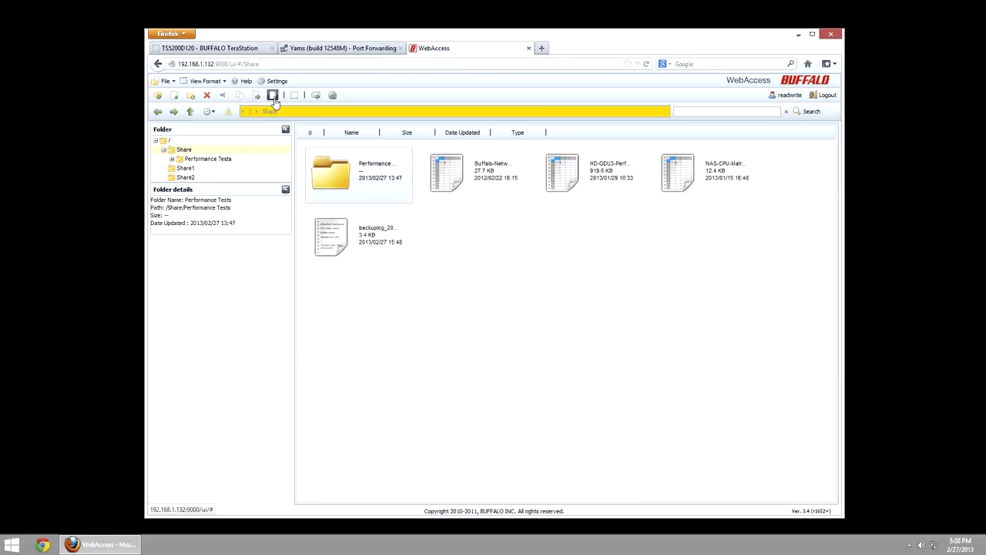
{"action": "left_click", "coordinate": [208, 159]}
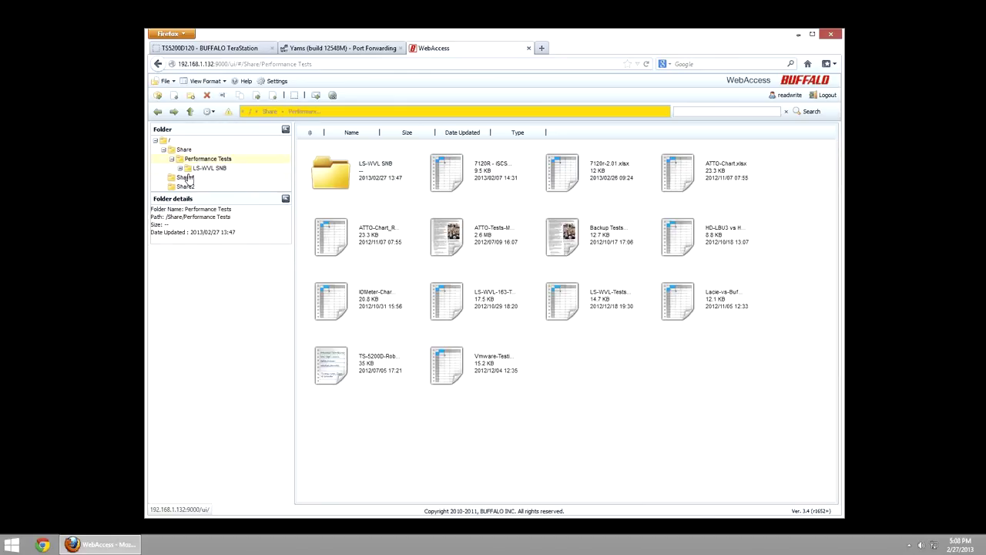
- Check Share1, select Test ReadWrite in Share2, and start an upload there
{"action": "left_click", "coordinate": [187, 178]}
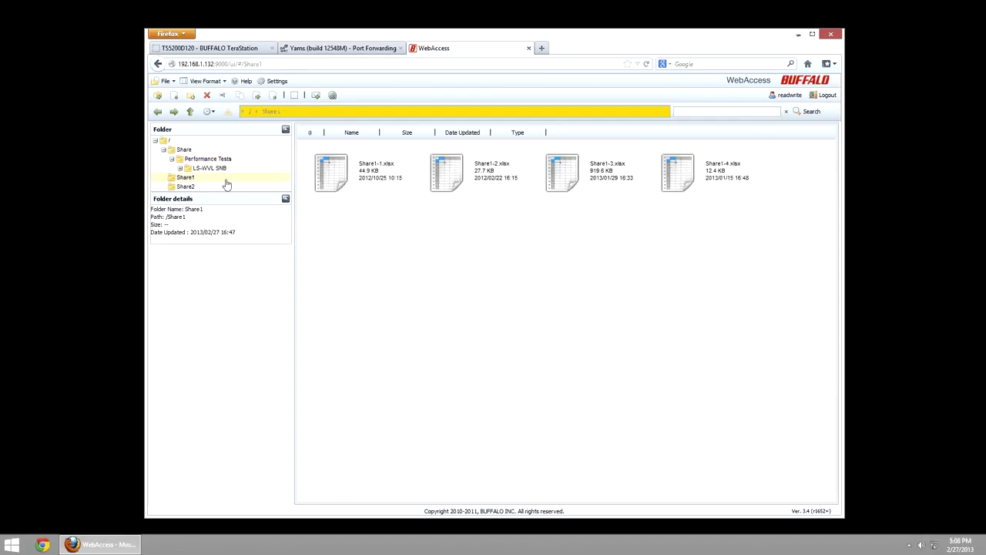
{"action": "left_click", "coordinate": [380, 176]}
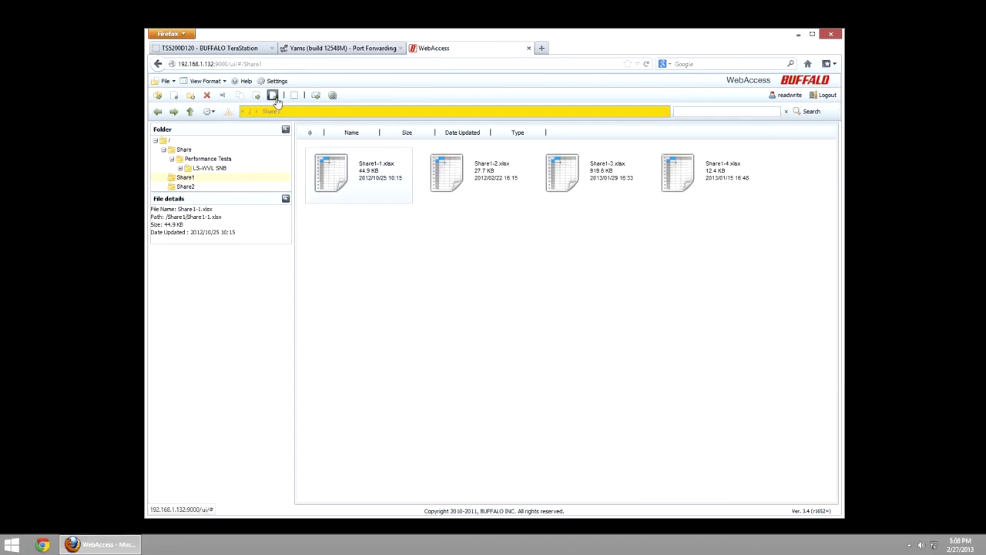
{"action": "left_click", "coordinate": [185, 187]}
{"action": "left_click", "coordinate": [396, 197]}
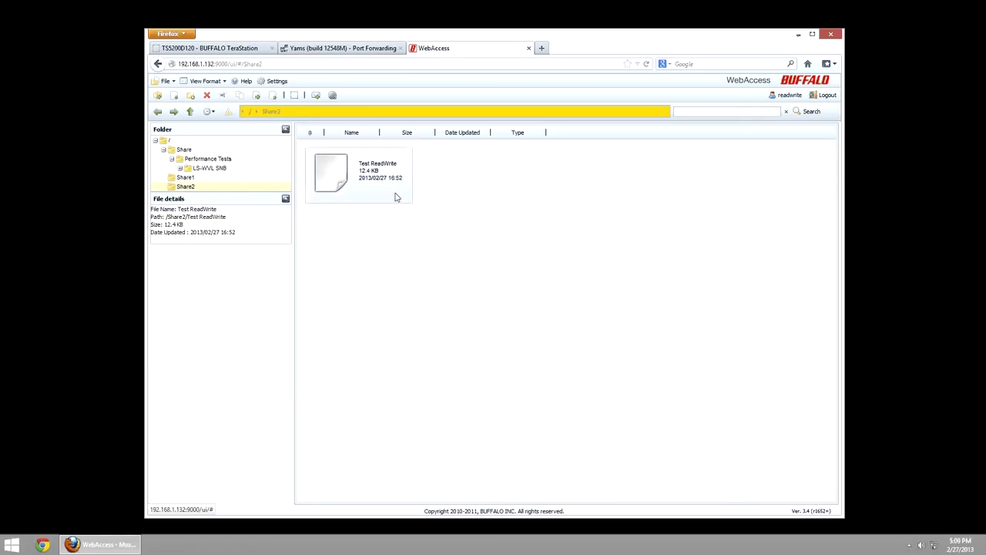
{"action": "left_click", "coordinate": [272, 96]}
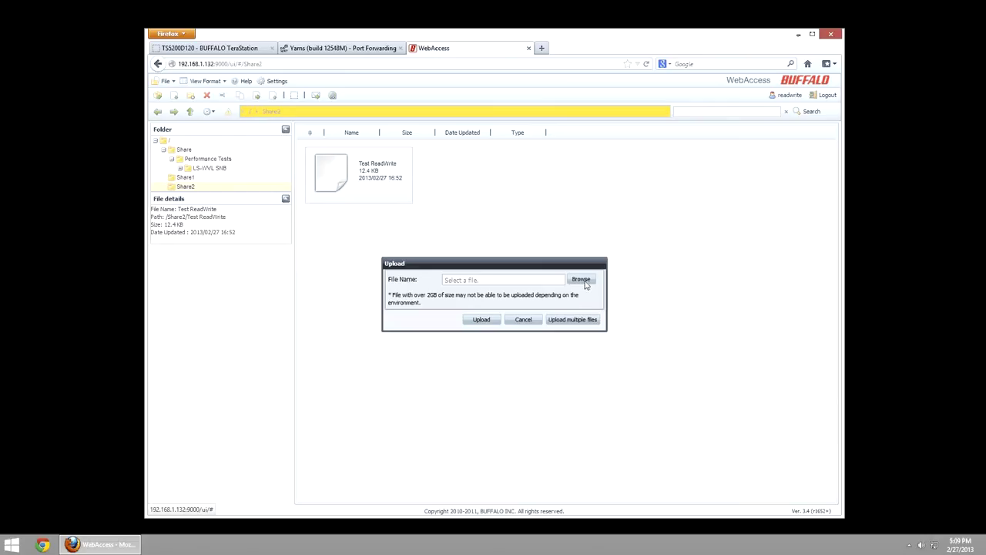
- Upload NAS-CPU-Matrix.xlsx into Share2 and confirm the upload
{"action": "left_click", "coordinate": [582, 281]}
{"action": "left_click", "coordinate": [275, 145]}
{"action": "double_click", "coordinate": [275, 145]}
{"action": "left_click", "coordinate": [482, 319]}
{"action": "left_click", "coordinate": [490, 311]}
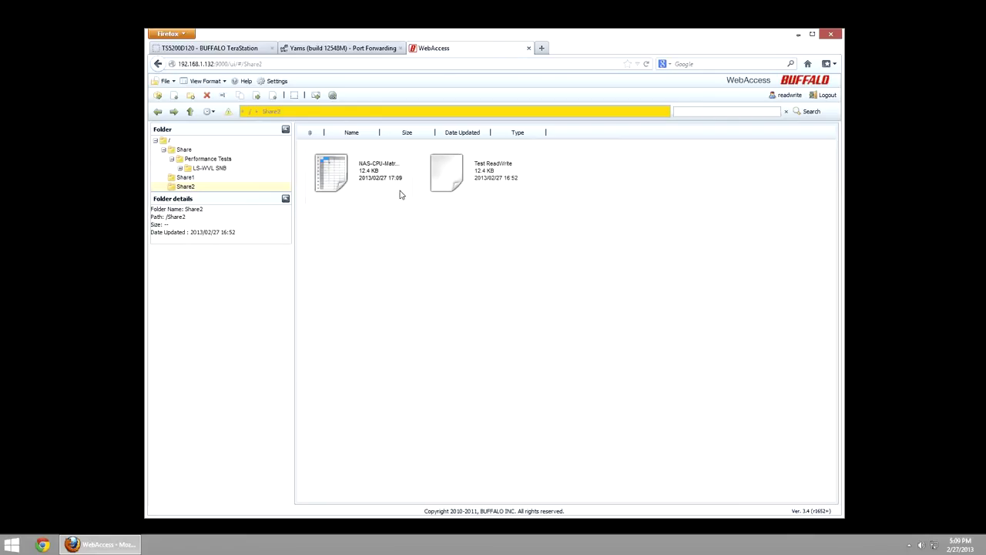
- Upload NAS-CPU-Matrix.xlsx into the Share1 folder as well
{"action": "left_click", "coordinate": [185, 177]}
{"action": "left_click", "coordinate": [273, 96]}
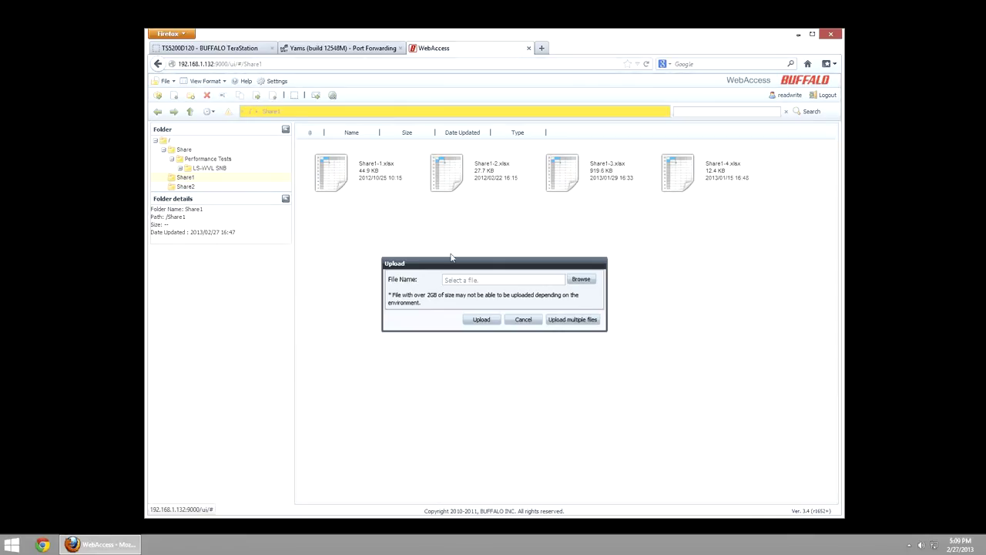
{"action": "left_click", "coordinate": [579, 279]}
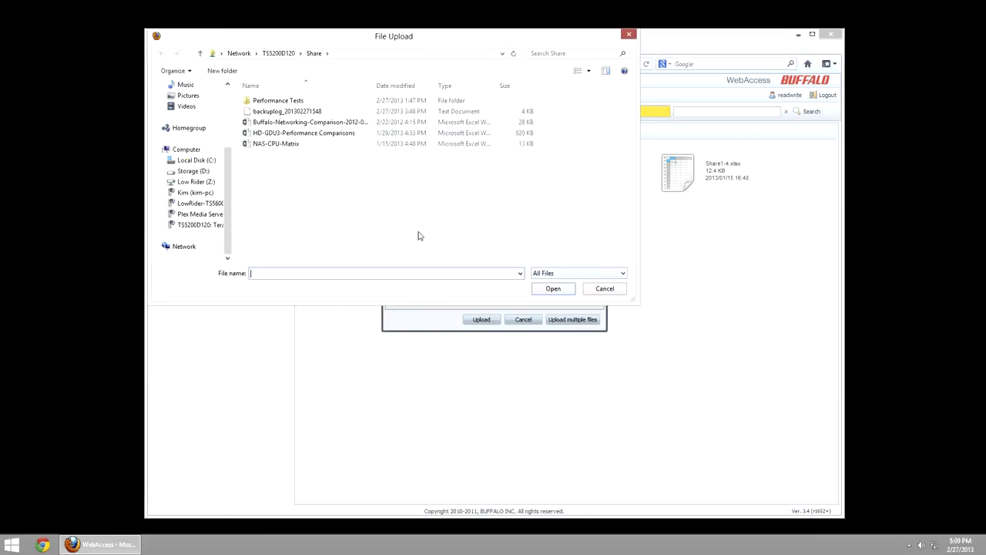
{"action": "double_click", "coordinate": [264, 146]}
{"action": "left_click", "coordinate": [474, 318]}
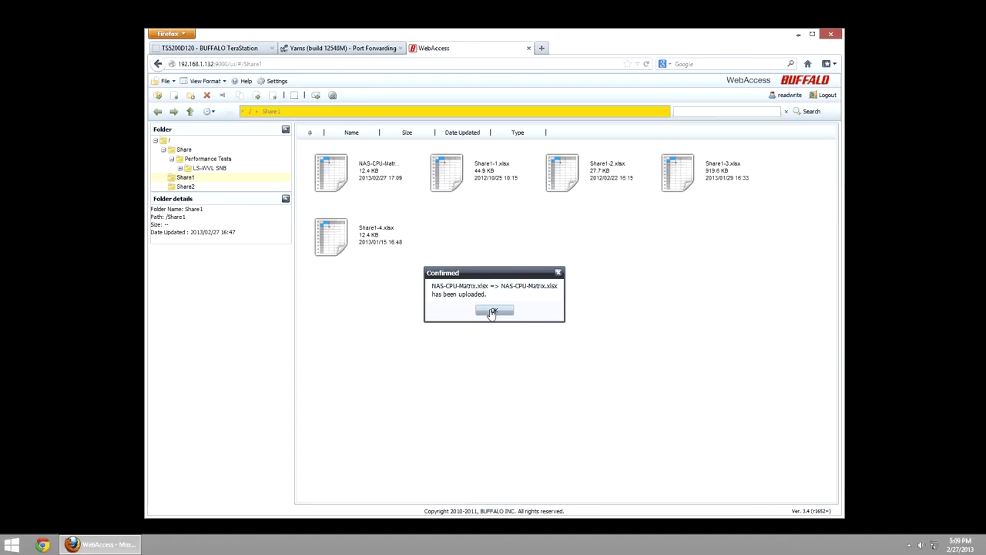
{"action": "left_click", "coordinate": [493, 311]}
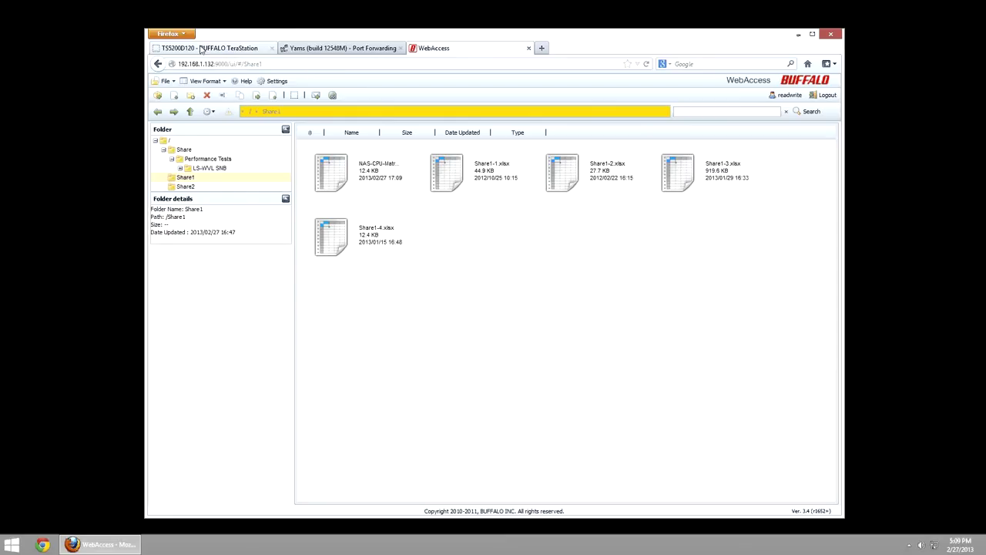
{"action": "key", "text": "ctrl+t"}
{"action": "type", "text": "what is my i"}
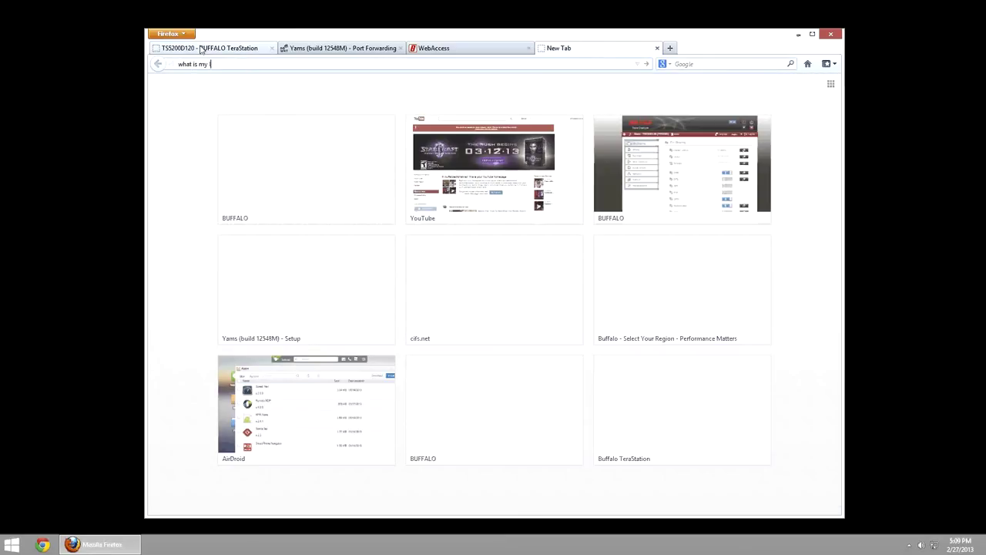
{"action": "type", "text": "P"}
{"action": "key", "text": "Return"}
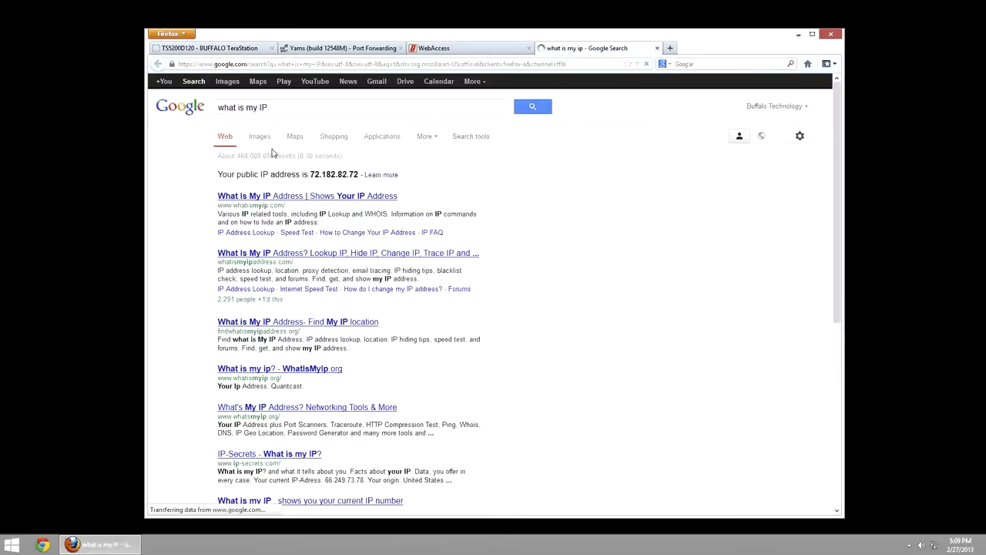
{"action": "left_click_drag", "start_coordinate": [308, 176], "coordinate": [359, 177]}
{"action": "key", "text": "ctrl+c"}
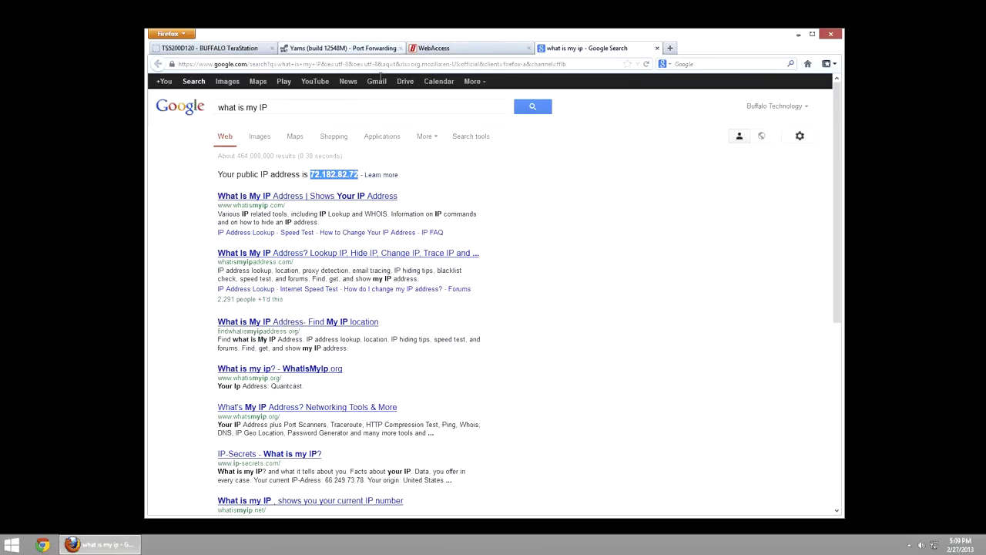
{"action": "key", "text": "ctrl+t"}
{"action": "key", "text": "ctrl+v"}
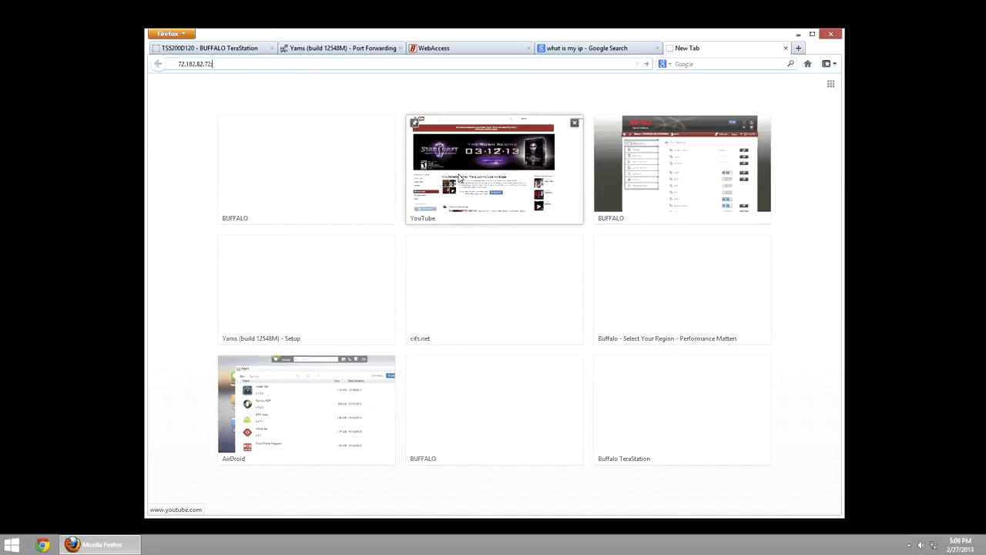
{"action": "type", "text": ":8080"}
{"action": "key", "text": "Return"}
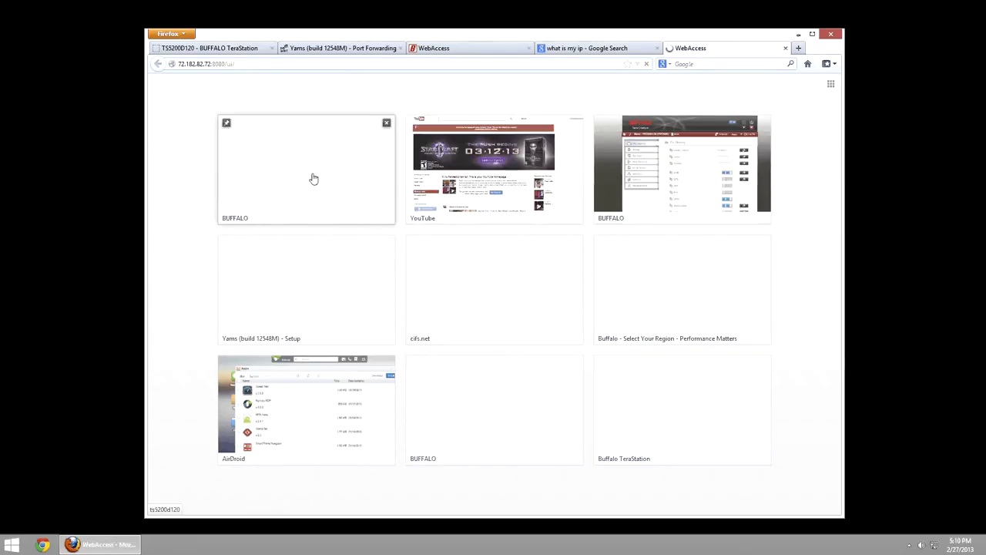
{"action": "left_click", "coordinate": [219, 63]}
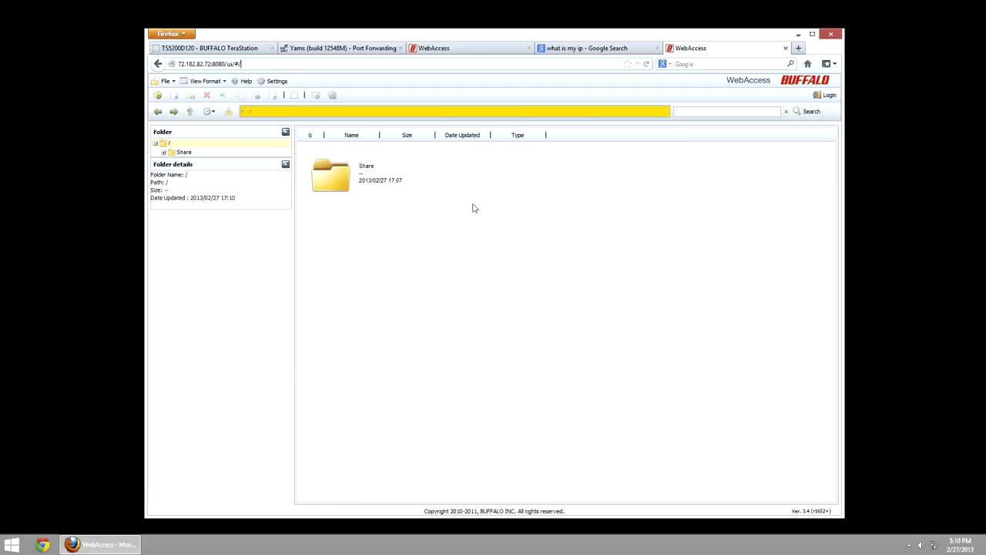
{"action": "left_click", "coordinate": [178, 152]}
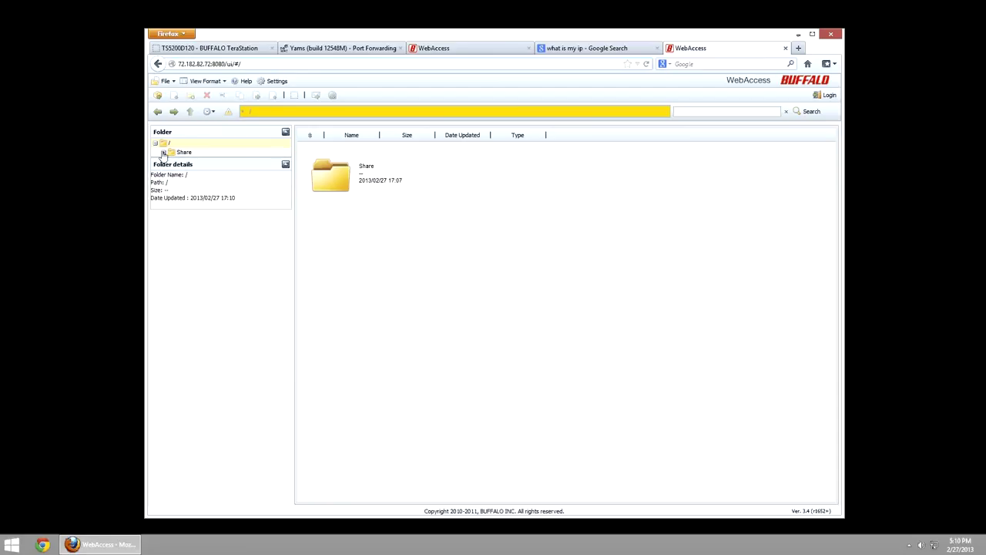
{"action": "left_click", "coordinate": [179, 64]}
{"action": "left_click", "coordinate": [329, 90]}
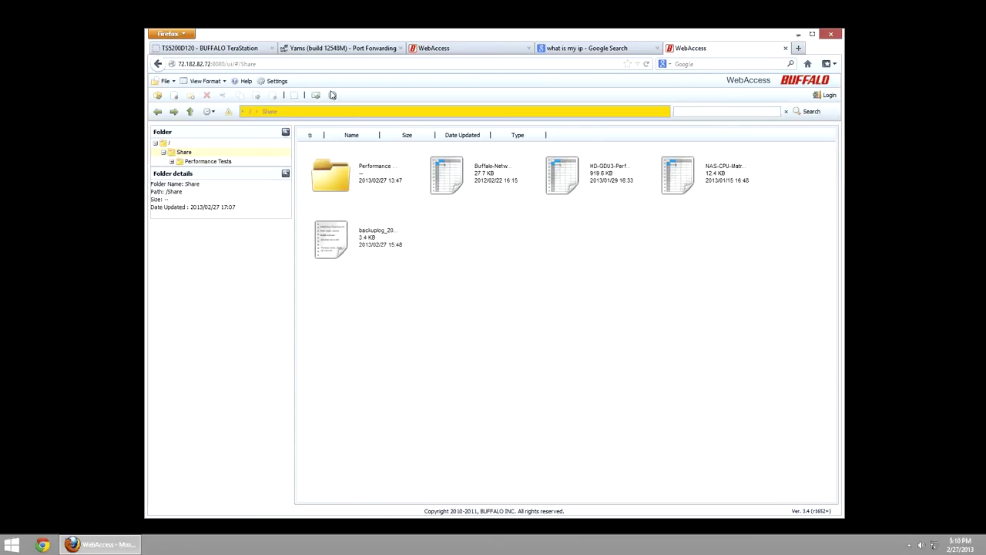
- Log in remotely as the readwrite user with its password
{"action": "left_click", "coordinate": [825, 95]}
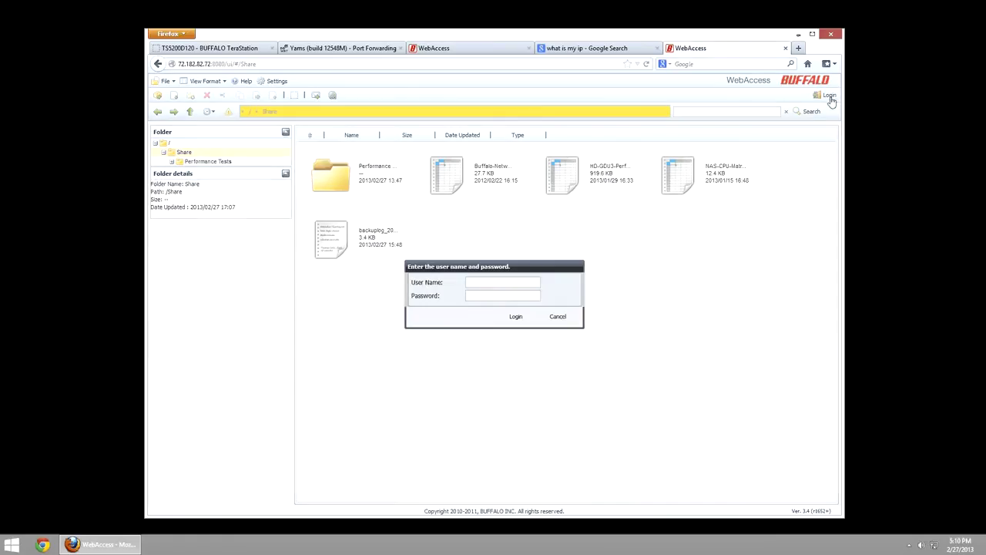
{"action": "left_click", "coordinate": [487, 283]}
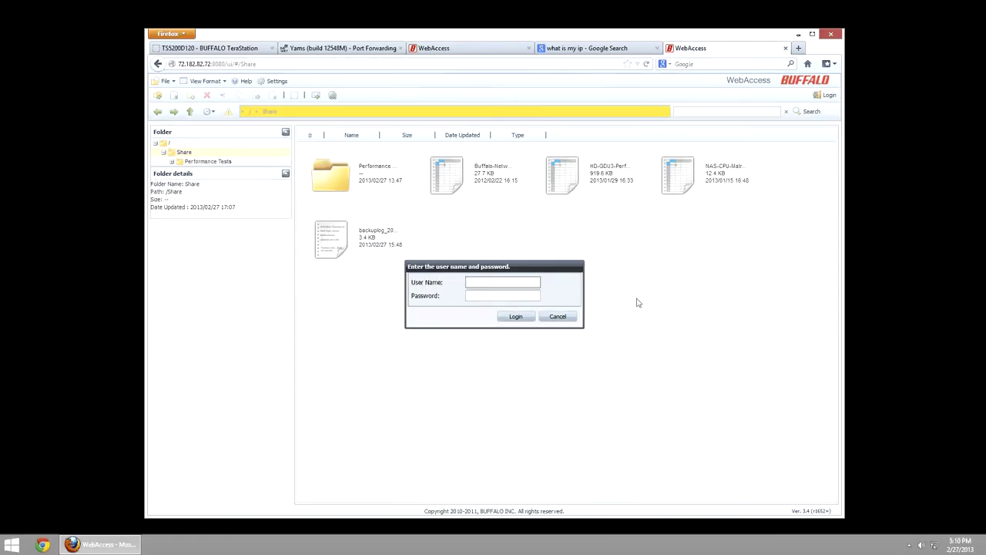
{"action": "type", "text": "readwrite"}
{"action": "key", "text": "Tab"}
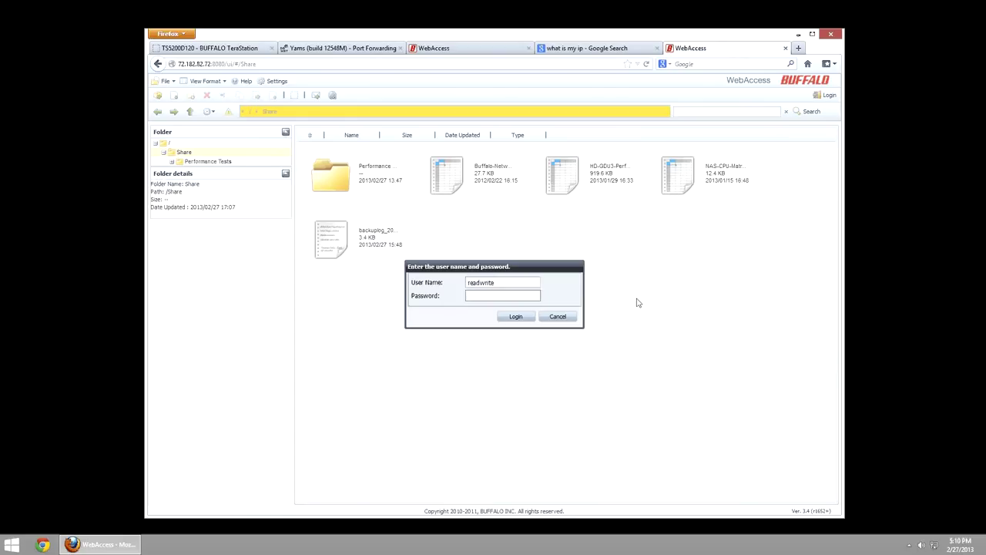
{"action": "type", "text": "••••••••"}
{"action": "left_click", "coordinate": [510, 319]}
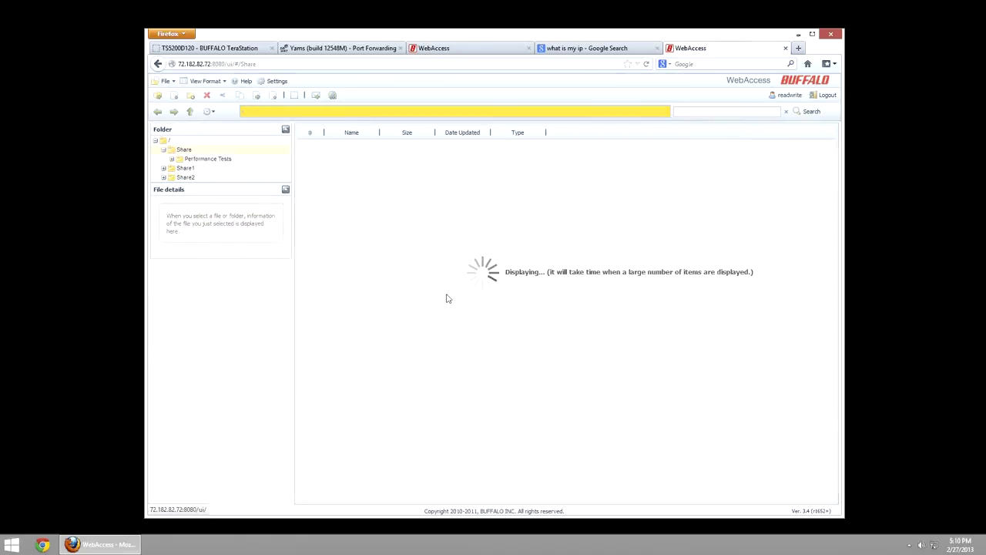
- Browse the Performance Tests, Share1 and Share2 folders
{"action": "left_click", "coordinate": [168, 160]}
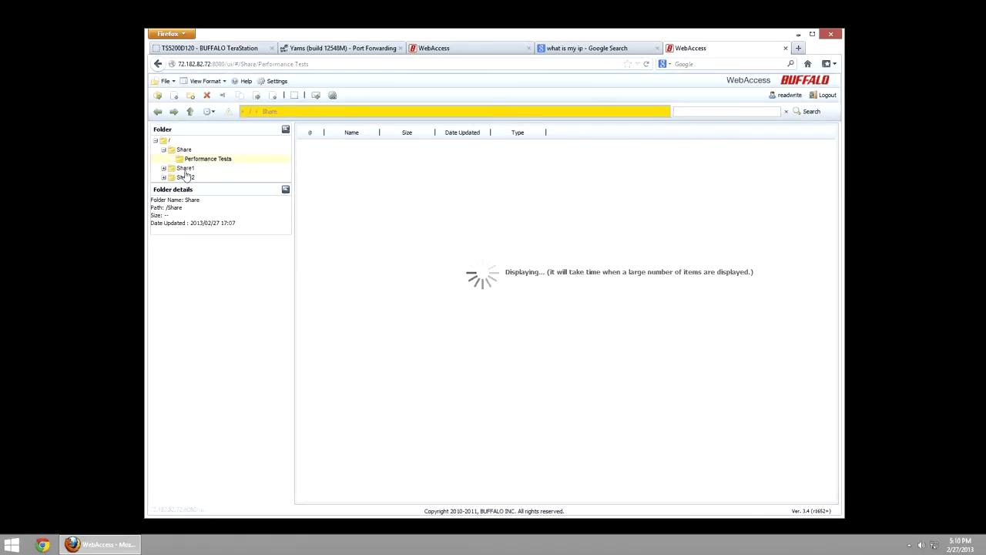
{"action": "left_click", "coordinate": [186, 177]}
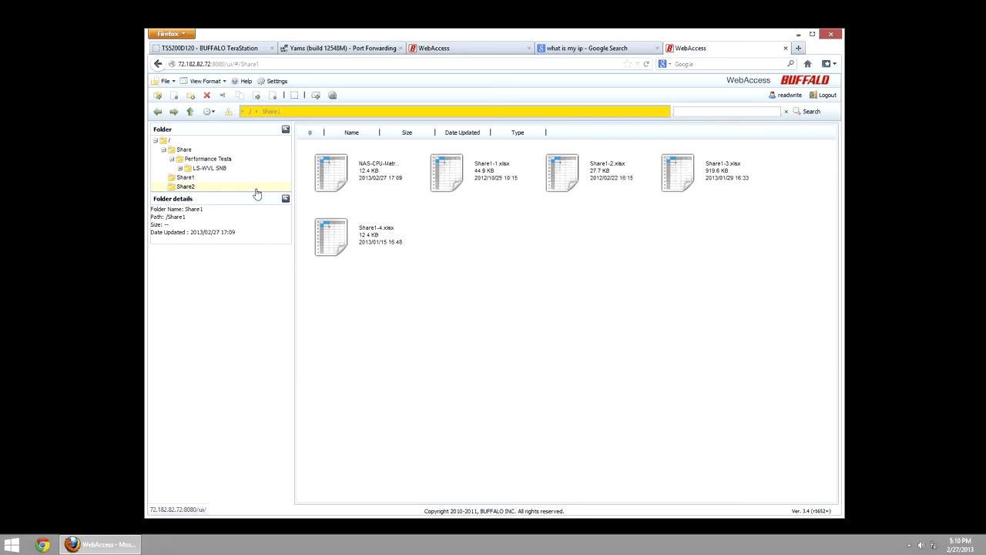
{"action": "left_click", "coordinate": [257, 191]}
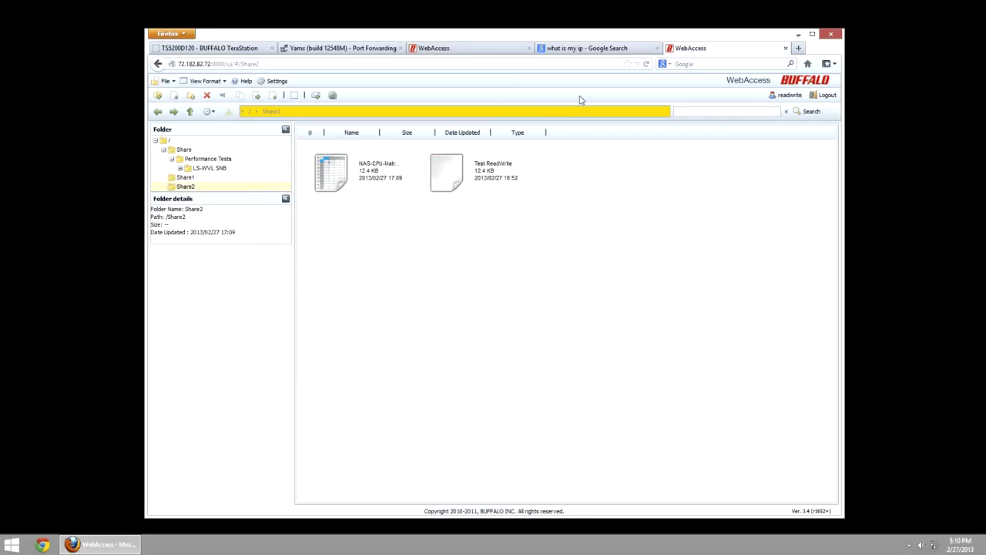
- Turn WebAccess off and verify the remote session can no longer open Performance Tests
{"action": "left_click", "coordinate": [220, 46]}
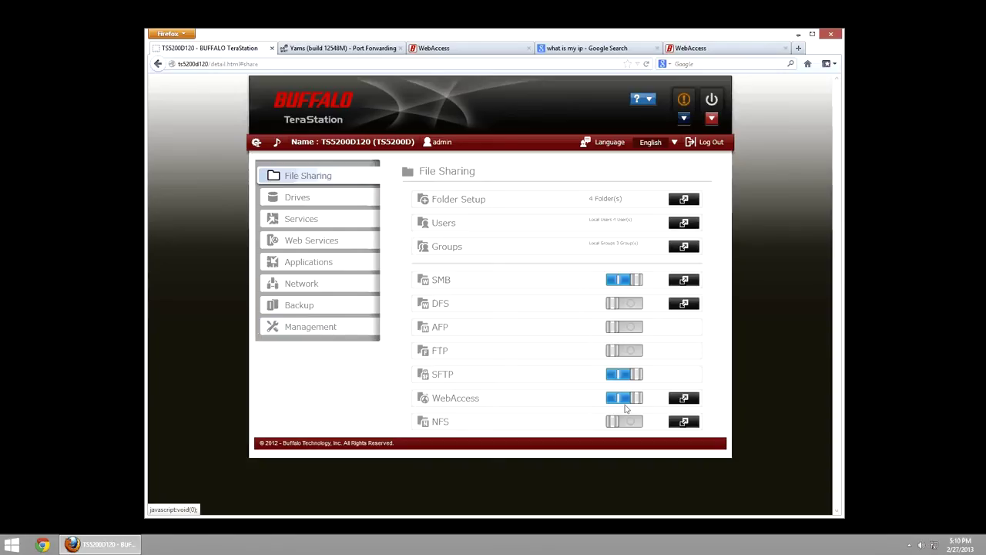
{"action": "left_click", "coordinate": [627, 407]}
{"action": "left_click", "coordinate": [688, 48]}
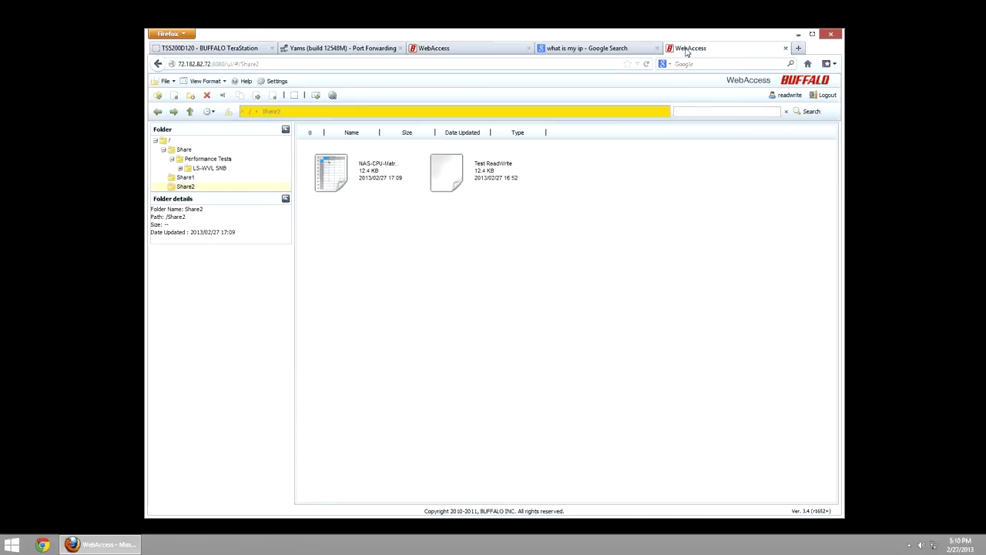
{"action": "left_click", "coordinate": [195, 161]}
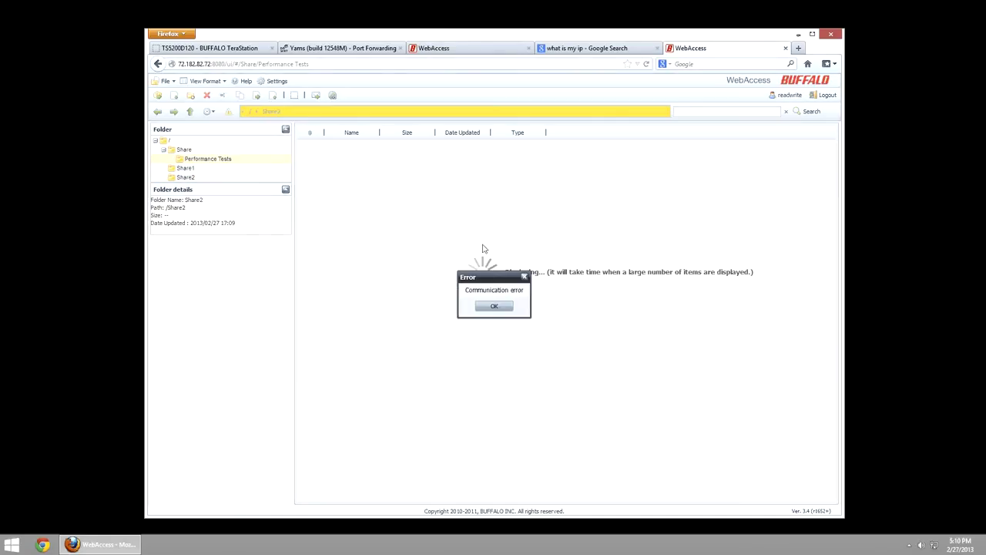
{"action": "left_click", "coordinate": [502, 308]}
{"action": "left_click", "coordinate": [501, 307]}
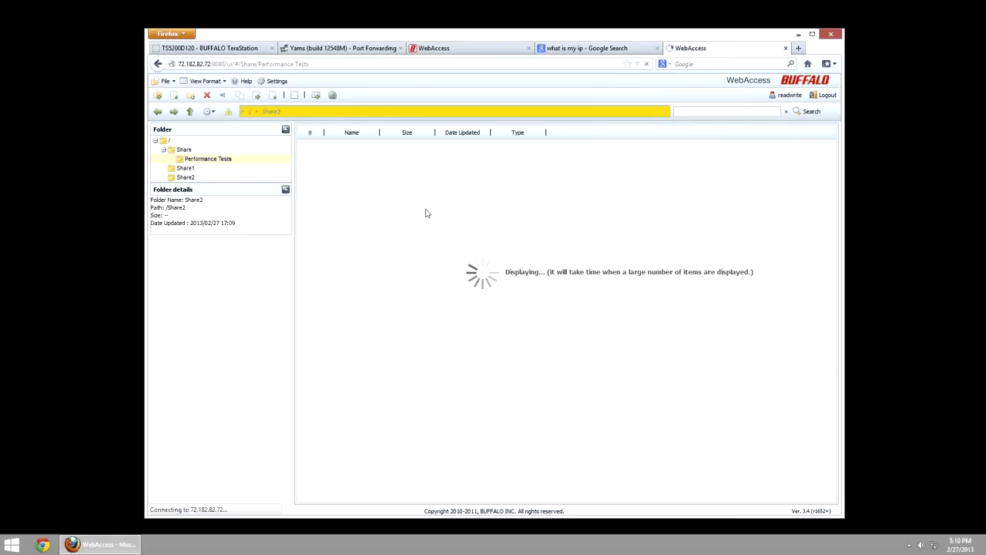
{"action": "left_click", "coordinate": [224, 49]}
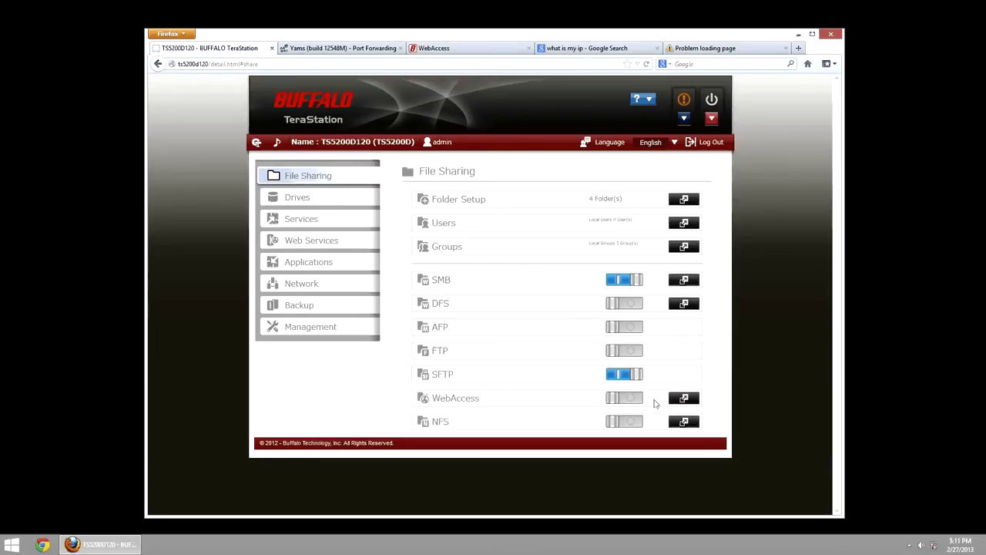
{"action": "left_click", "coordinate": [684, 398]}
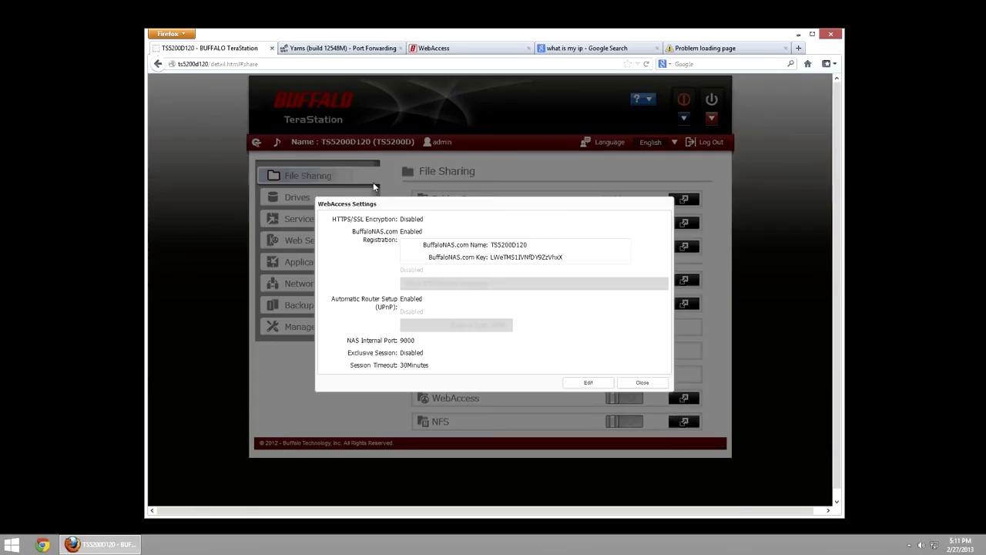
{"action": "left_click", "coordinate": [586, 382]}
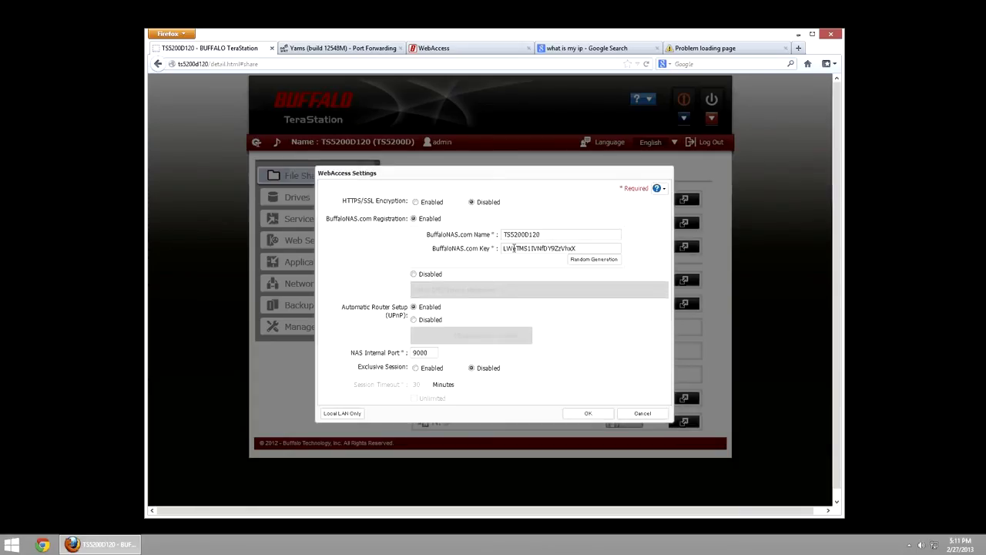
{"action": "left_click", "coordinate": [593, 259]}
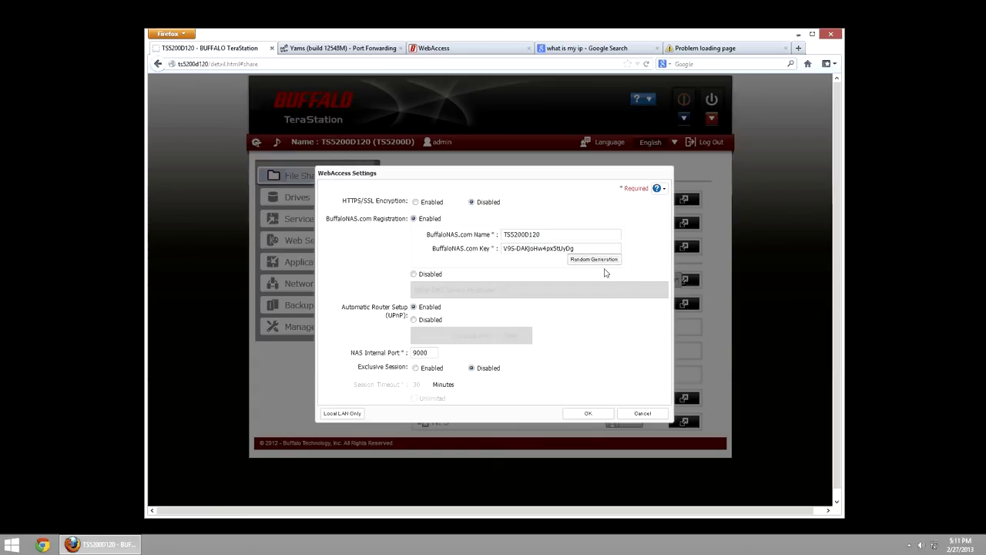
{"action": "left_click", "coordinate": [413, 319]}
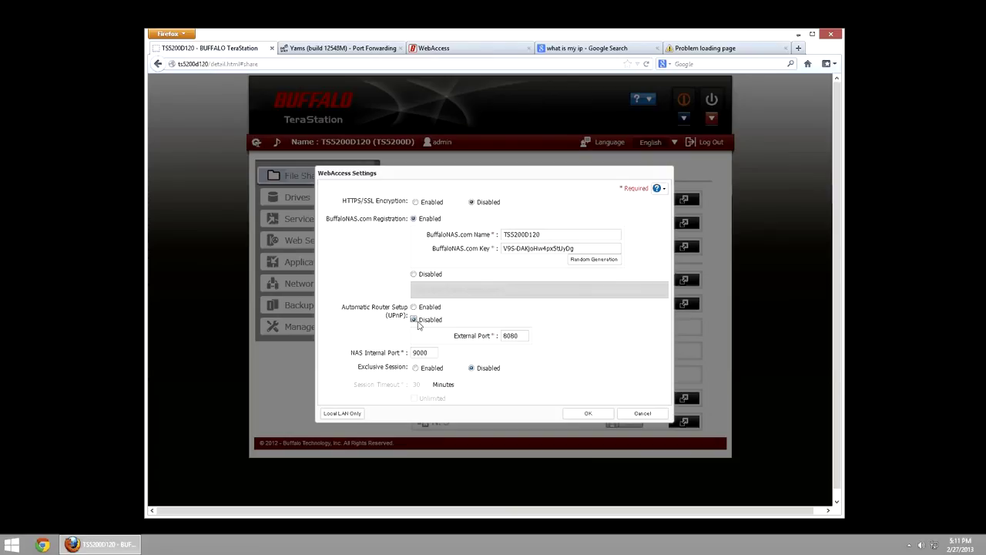
{"action": "left_click", "coordinate": [642, 413]}
{"action": "left_click", "coordinate": [463, 319]}
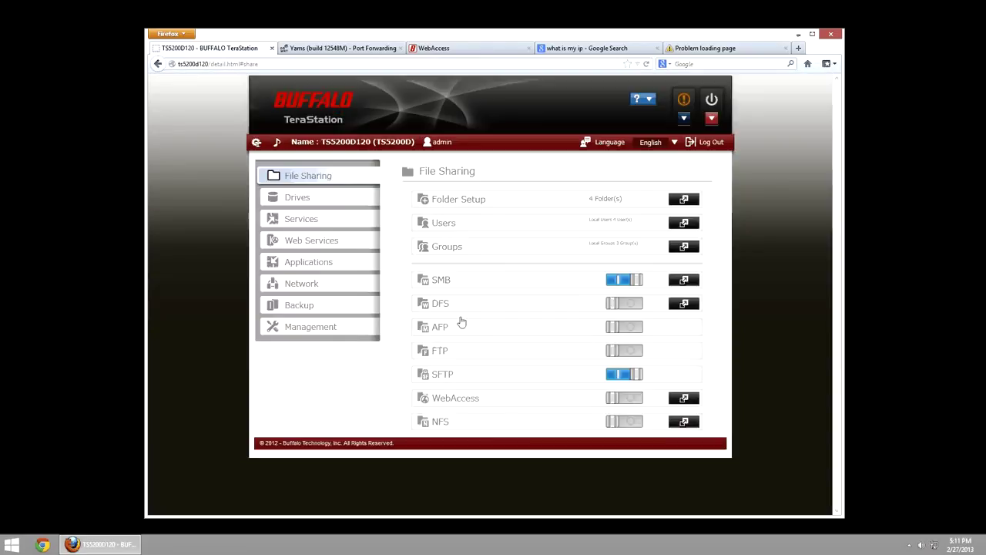